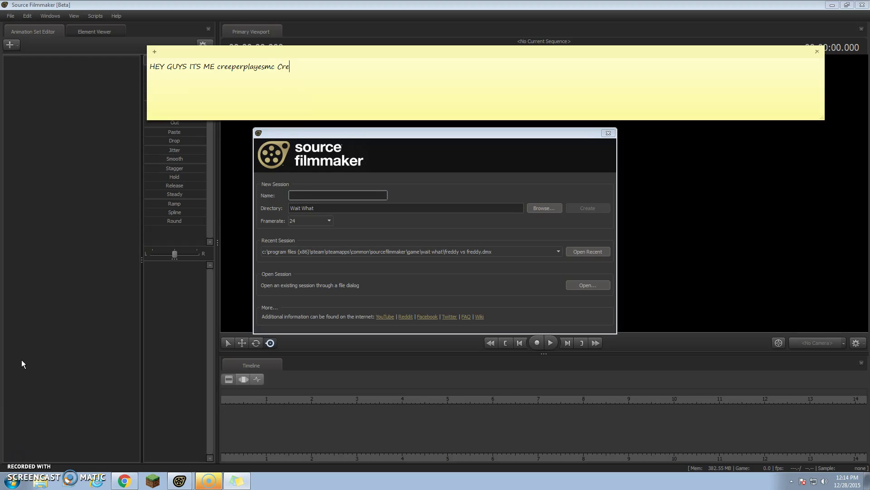
Write a sticky note introducing today's tutorial on making a FNAF SFM.
type("Whatever u Want to call")
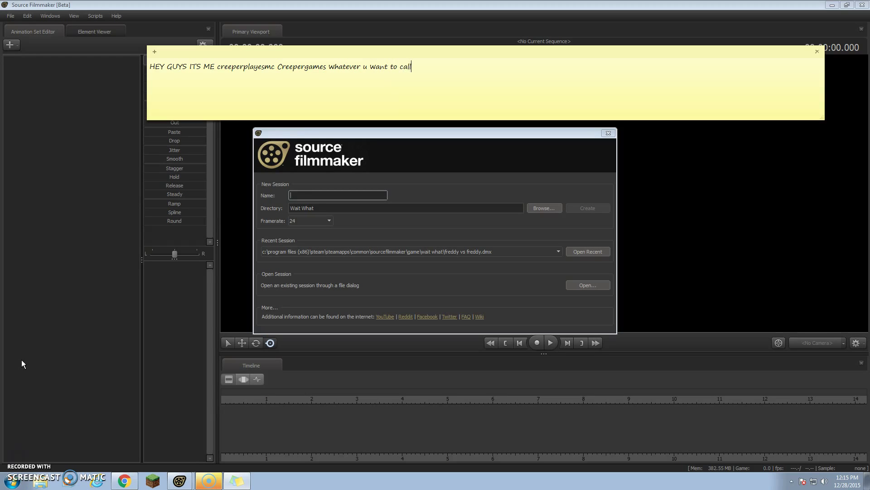
type(" me (ecc")
key("BackSpace")
type("cp")
key("BackSpace")
type("ept stupid nm")
key("BackSpace")
type("am")
type("es)")
type(" today ")
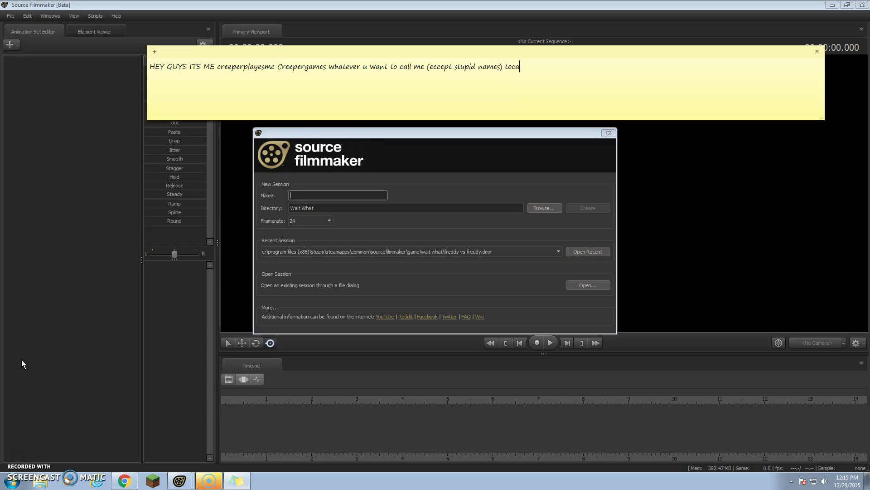
type("im showing u how to make a fnaf SFM")
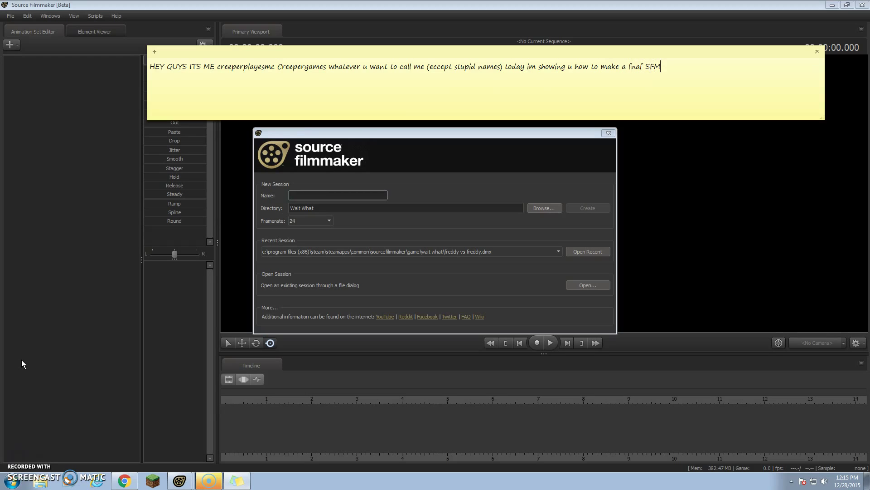
type(" if u hate F")
type("naf the")
type("n wh")
Add note text telling viewers to open SFM and name their session, then select the Name field.
key("BackSpace")
key("BackSpace")
type("qu")
key("BackSpace")
type("uit this video")
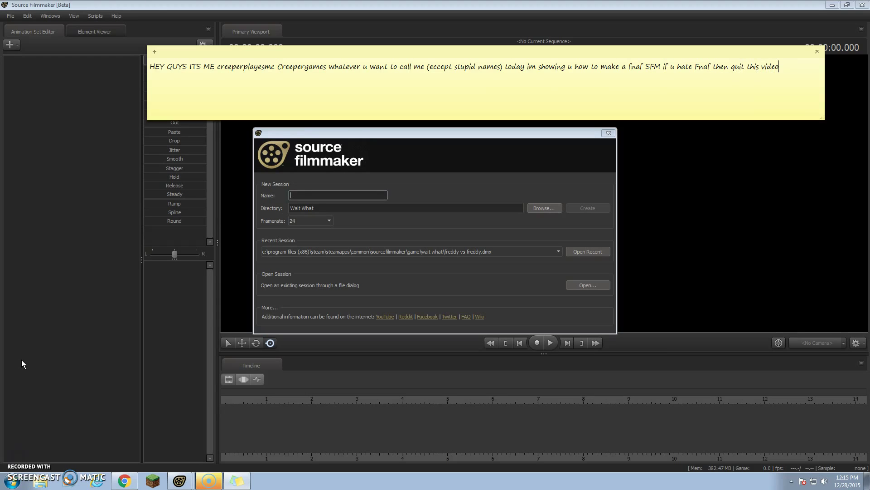
type(" right now so first u have to open up Sfm V")
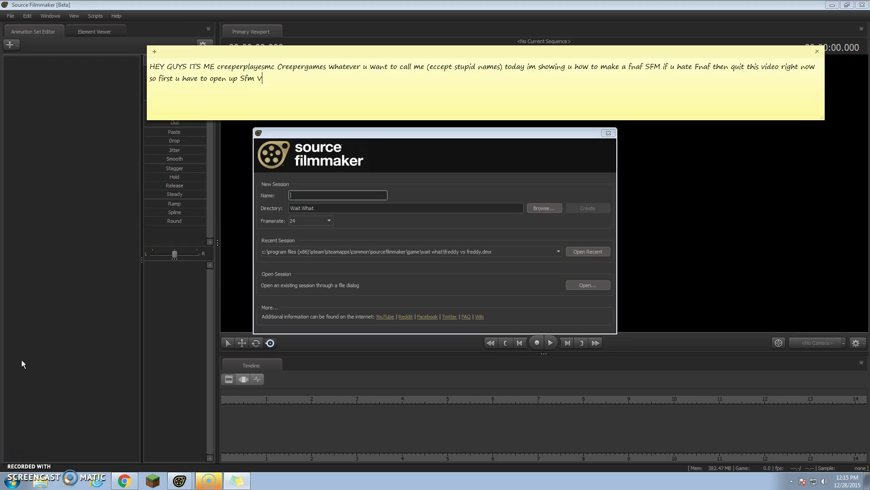
type("ERY EASY and name ur sesion")
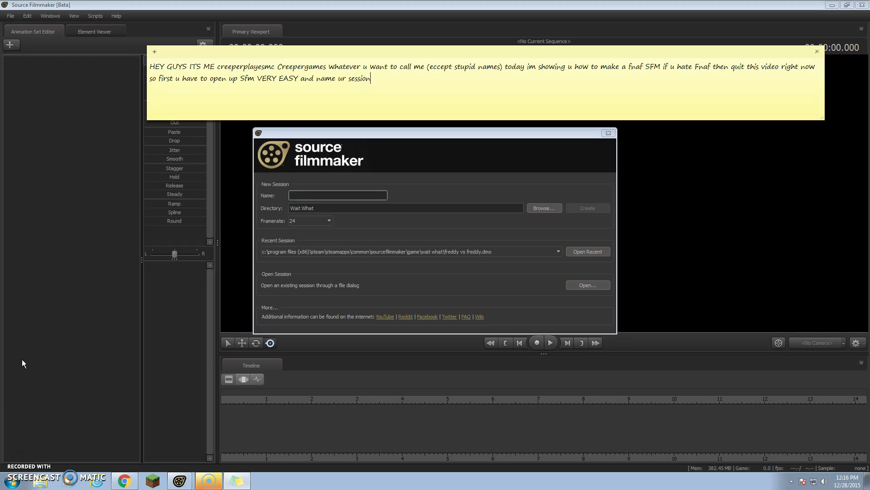
type(";DD")
left_click(338, 195)
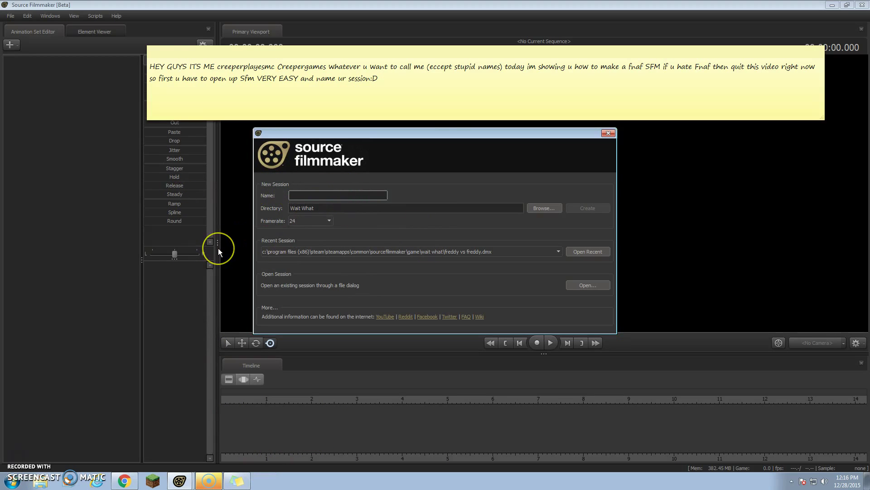
Create a new session named 'Animation Tutorial'.
type("Animation Tu")
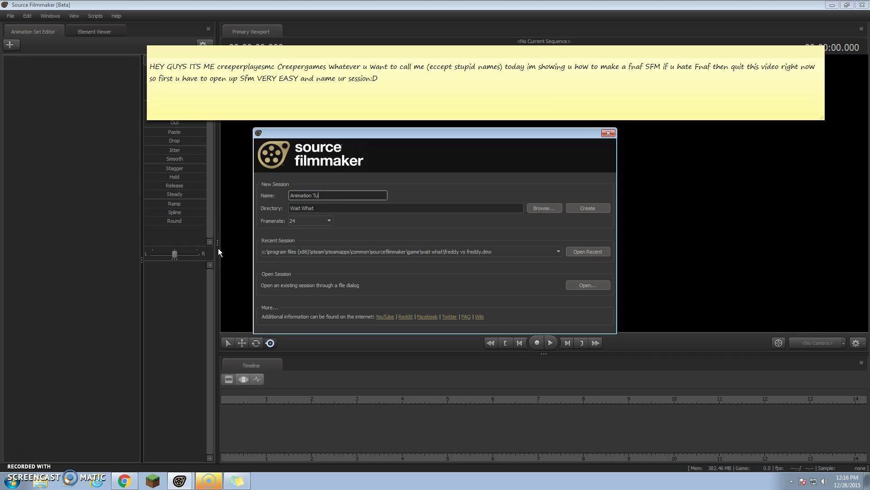
type("torial")
left_click(594, 206)
left_click(620, 57)
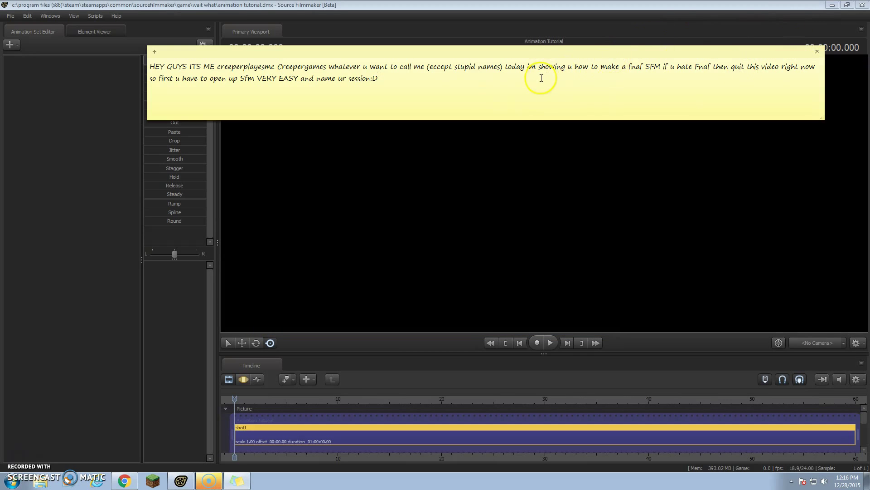
Replace the sticky note's text with 'Now load a map'.
triple_click(462, 87)
type("now")
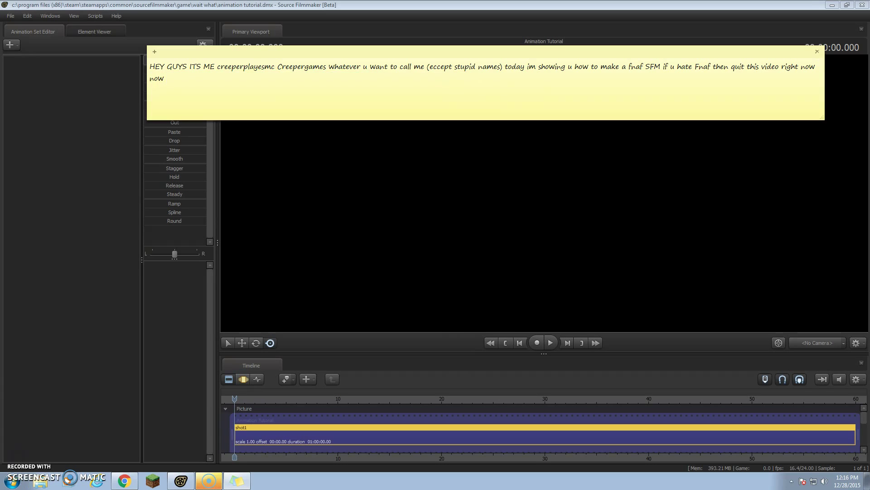
key("ctrl+a")
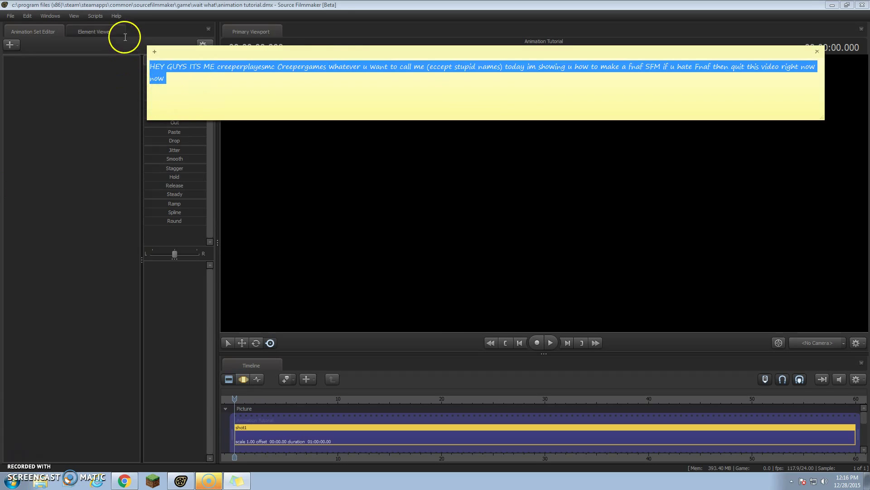
key("BackSpace")
type("Now")
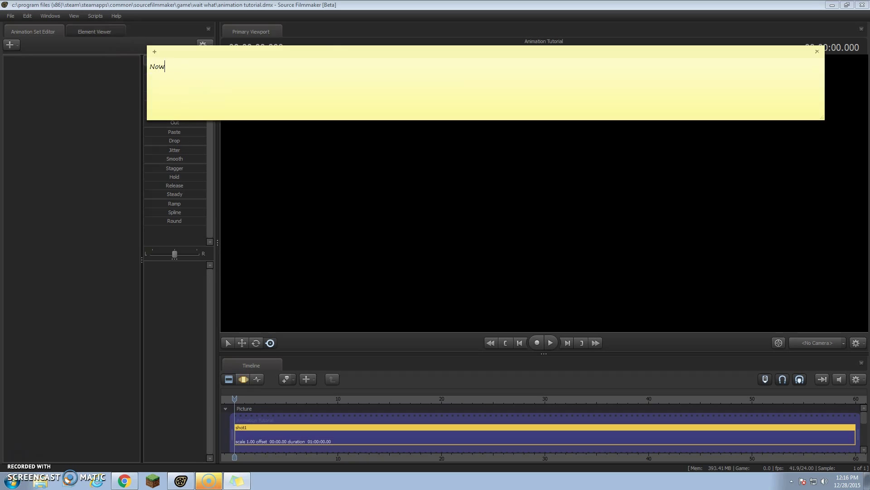
type(" load a map")
left_click(97, 132)
Load the freddys.bsp map via Load Map, with the note reading 'whatever map u want:D'.
left_click(16, 16)
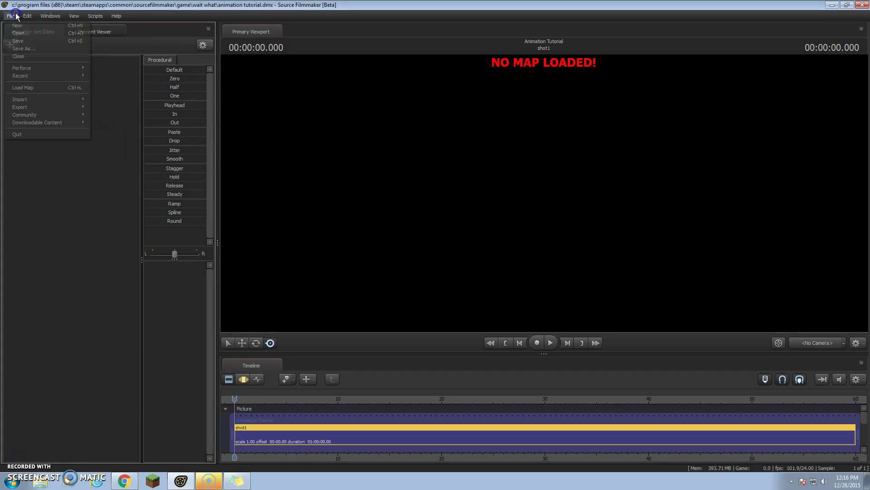
left_click(34, 87)
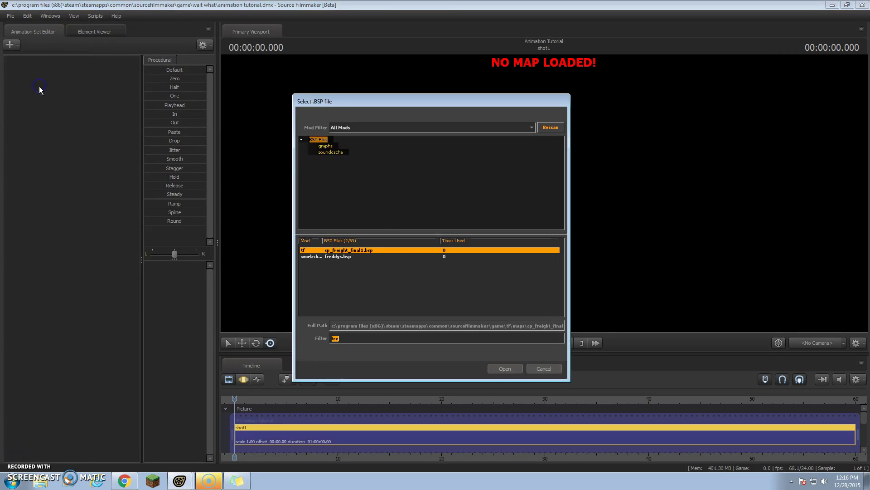
left_click(238, 480)
key("BackSpace")
key("BackSpace")
key("BackSpace")
key("BackSpace")
key("BackSpace")
key("BackSpace")
key("BackSpace")
key("BackSpace")
key("BackSpace")
key("BackSpace")
key("BackSpace")
key("BackSpace")
key("BackSpace")
key("BackSpace")
type("whate")
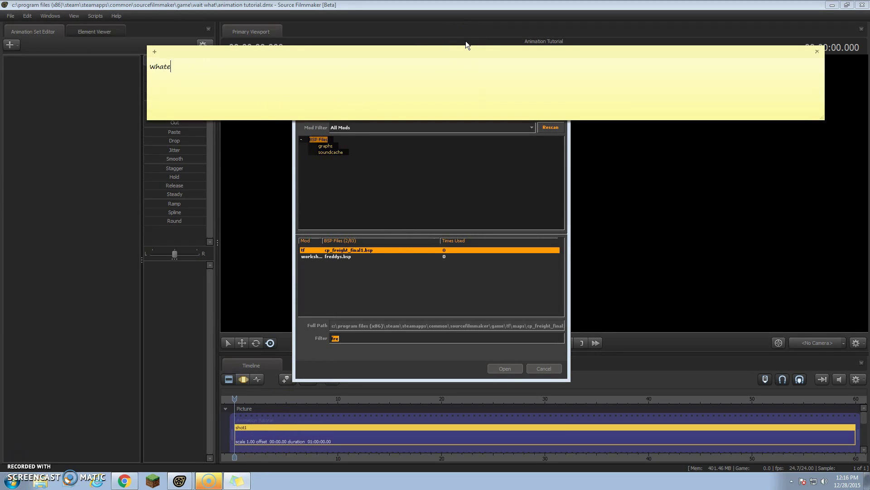
type("ver map i")
key("BackSpace")
type("u want:D")
double_click(340, 257)
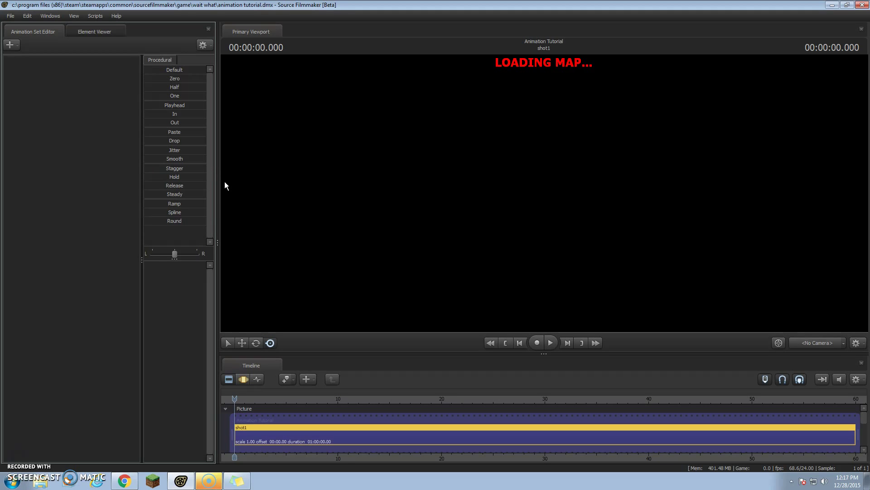
Change the note to 'then Wait until it loads' while the map loads.
left_click(205, 167)
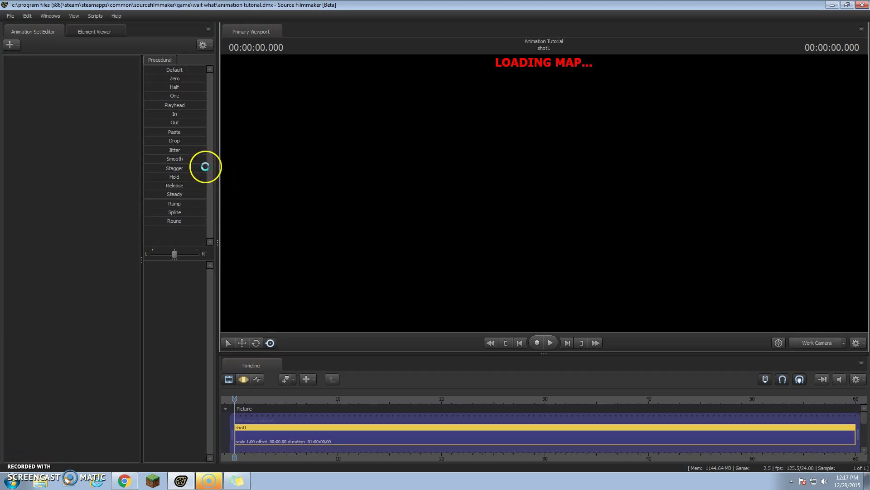
left_click(503, 135)
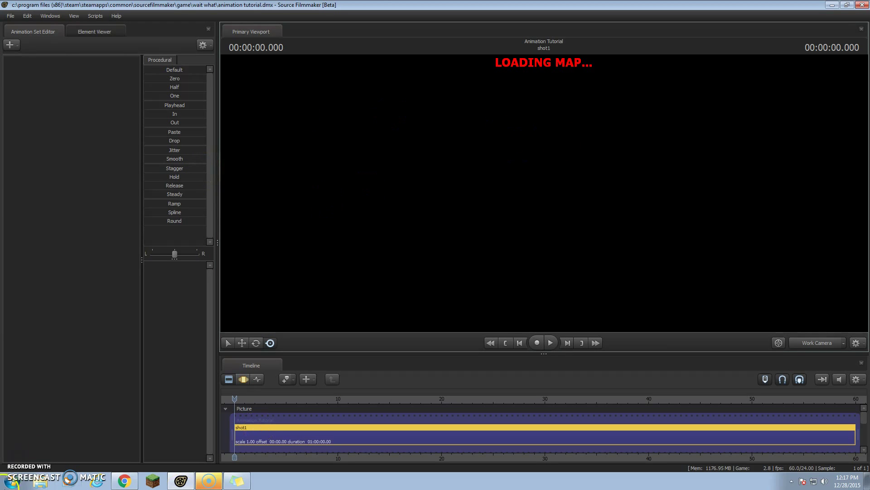
left_click(238, 481)
left_click(277, 83)
key("ctrl+a")
key("BackSpace")
type("the")
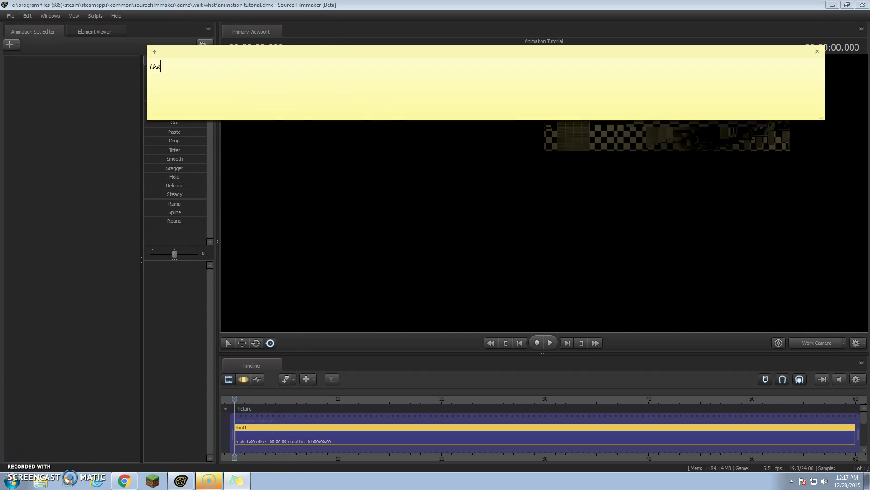
type("m wait")
key("BackSpace")
key("BackSpace")
key("BackSpace")
key("BackSpace")
key("BackSpace")
key("BackSpace")
type("n Wait until it loads")
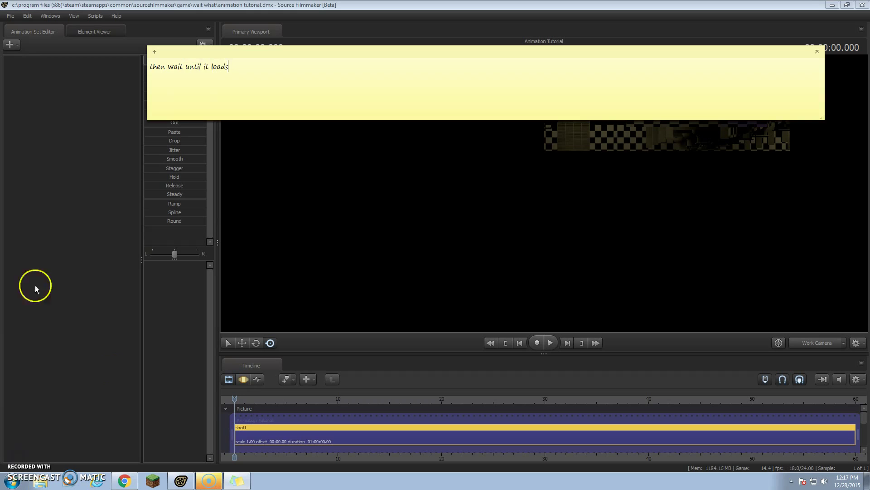
Fly the camera forward into the map; note reads 'to move press W A S D just like Mincraft'.
left_click(572, 265)
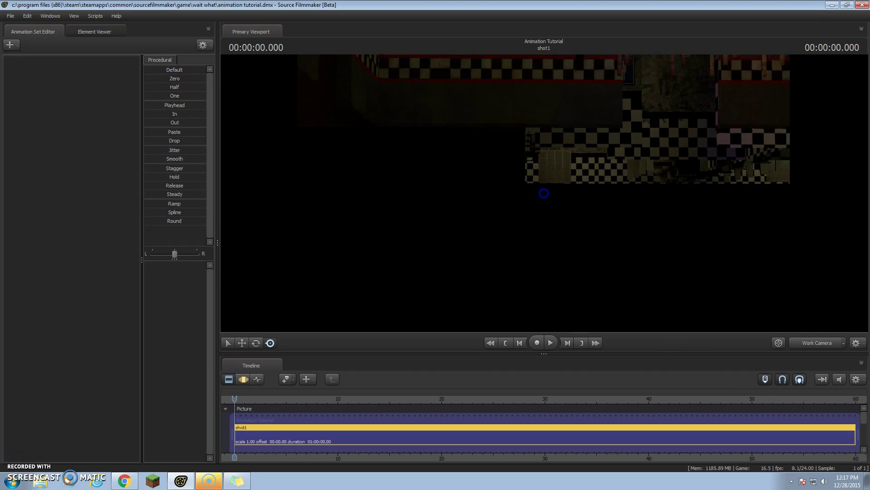
mouse_move(544, 194)
left_mouse_down()
mouse_move(539, 176)
mouse_move(541, 196)
mouse_move(728, 179)
mouse_move(470, 203)
mouse_move(573, 191)
mouse_move(544, 193)
mouse_move(573, 204)
mouse_move(544, 193)
left_mouse_up()
key("w")
key("w")
left_click(237, 481)
key("ctrl+a")
key("BackSpace")
type("to move pre")
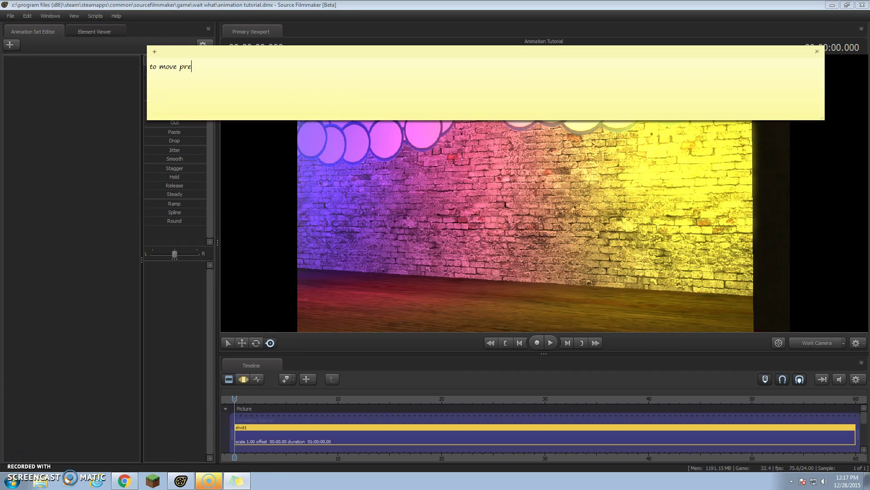
type("ss W A S D just like m")
key("BackSpace")
type("Mincraft:D")
Frame the stage's brick wall and set the note to 'Get a New Model... go to steam'.
left_click(111, 215)
left_click_drag(544, 193, 544, 193)
key("w")
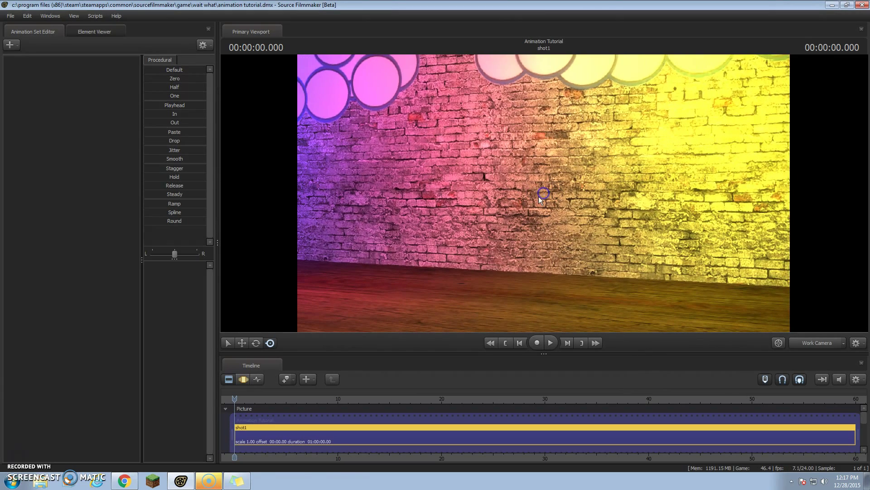
left_click(237, 480)
key("ctrl+a")
key("Delete")
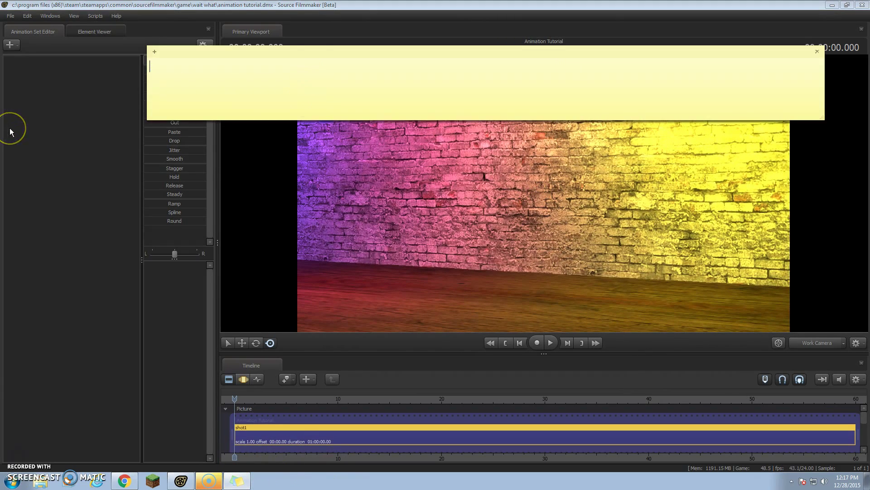
type("Get a New Model if u want t")
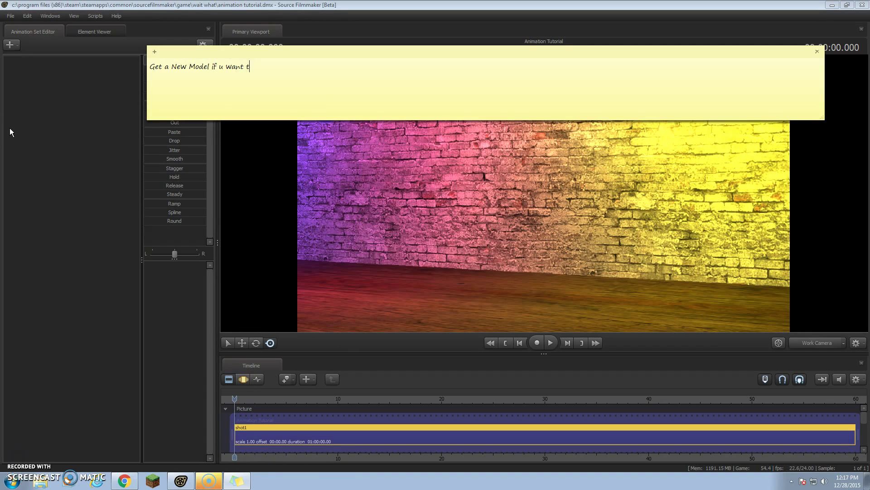
type("o get a model go to steam")
Add the Freddy model to the scene by searching 'Freddy' in the model browser.
left_click(39, 98)
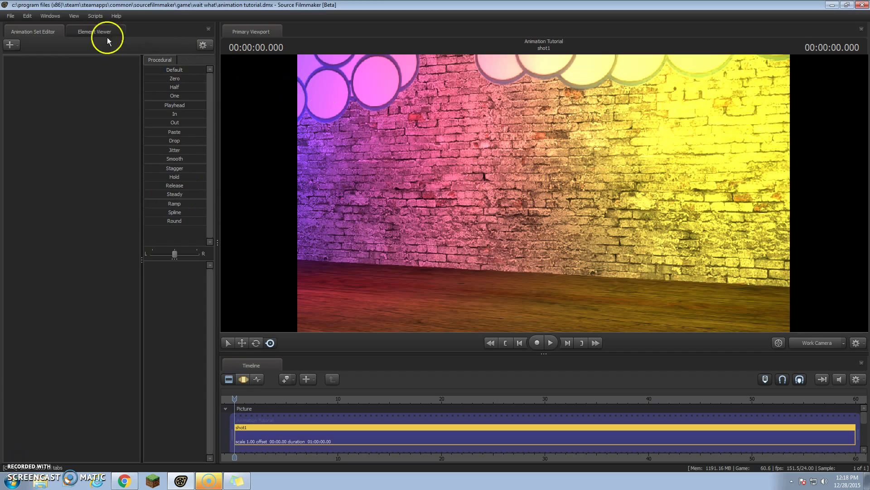
left_click(17, 45)
left_click(51, 73)
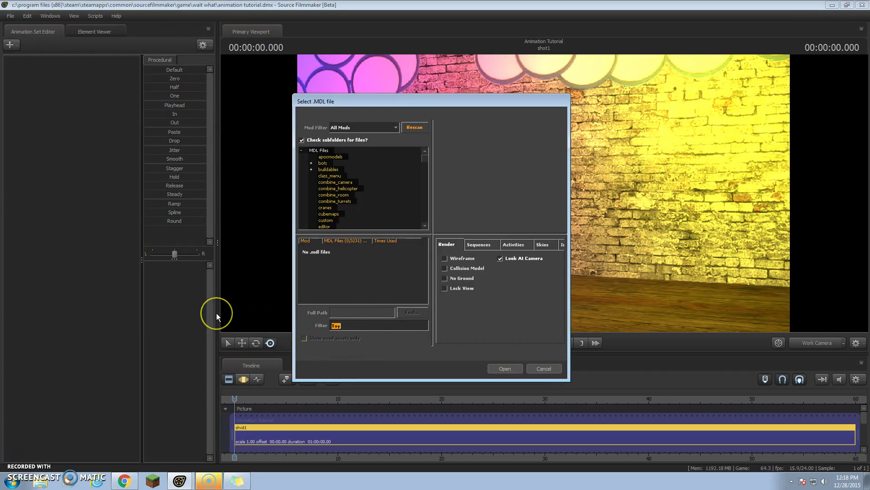
key("BackSpace")
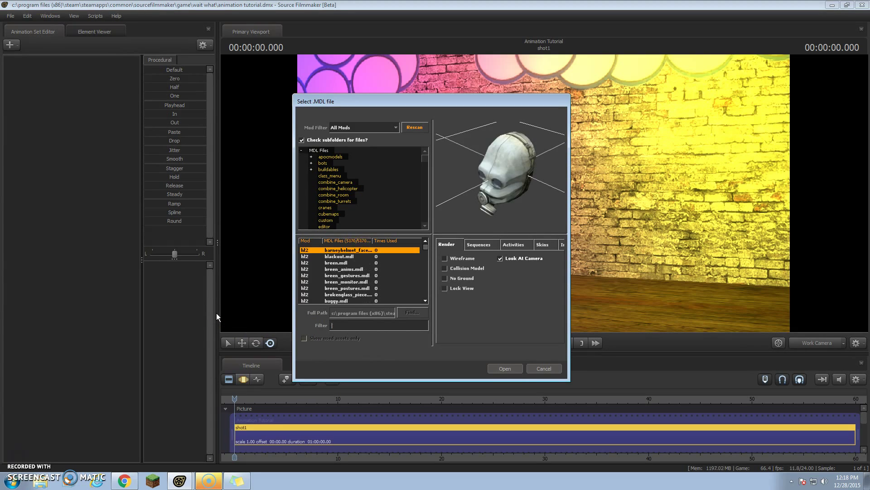
type("Freddy")
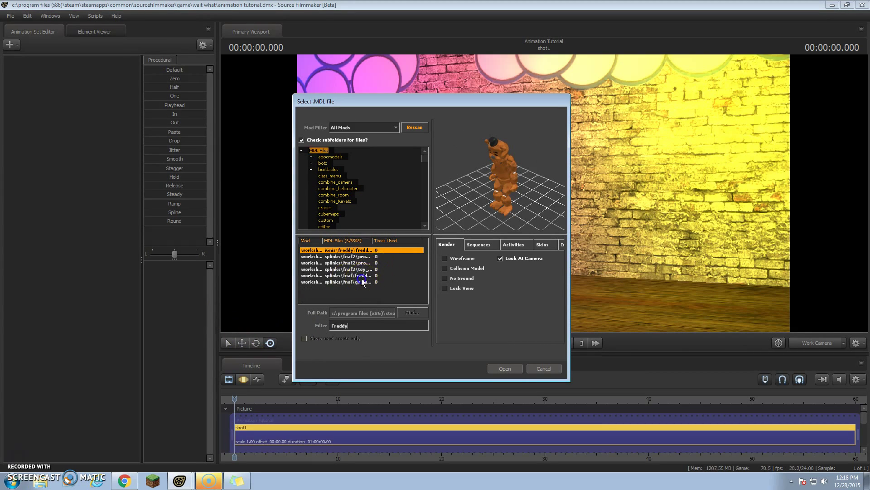
left_click(358, 275)
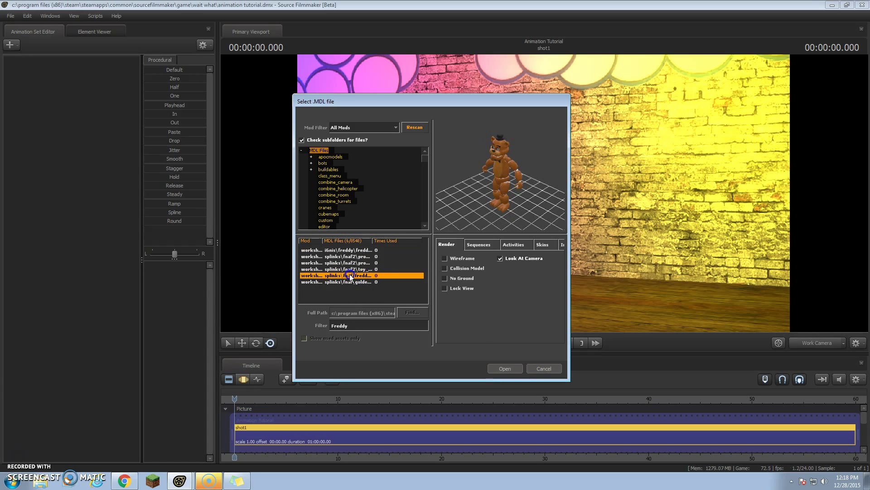
left_click(506, 367)
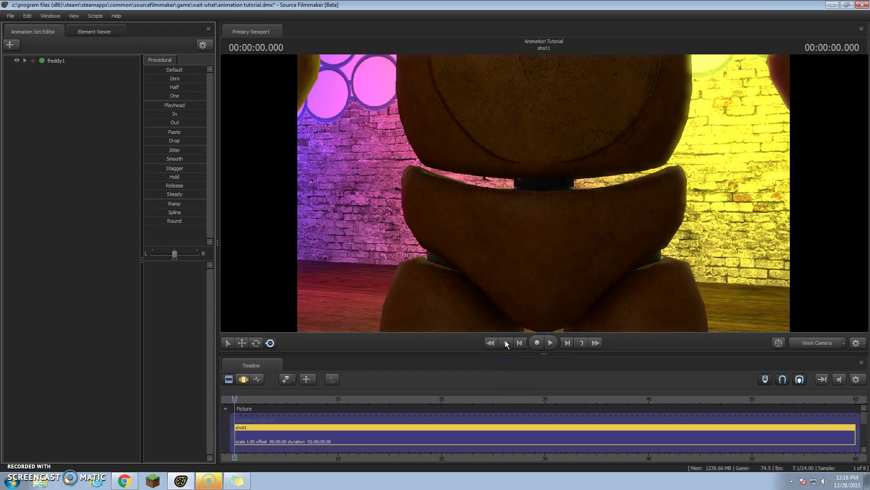
Fly the camera back to frame the whole bear and start rewriting the note.
left_click_drag(511, 73, 544, 193)
key("s")
left_click_drag(548, 194, 544, 193)
left_click(236, 481)
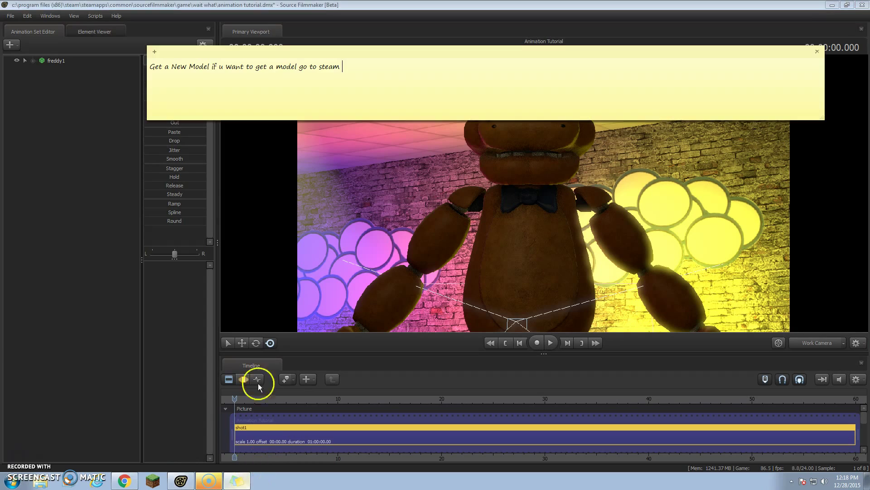
key("ctrl+a")
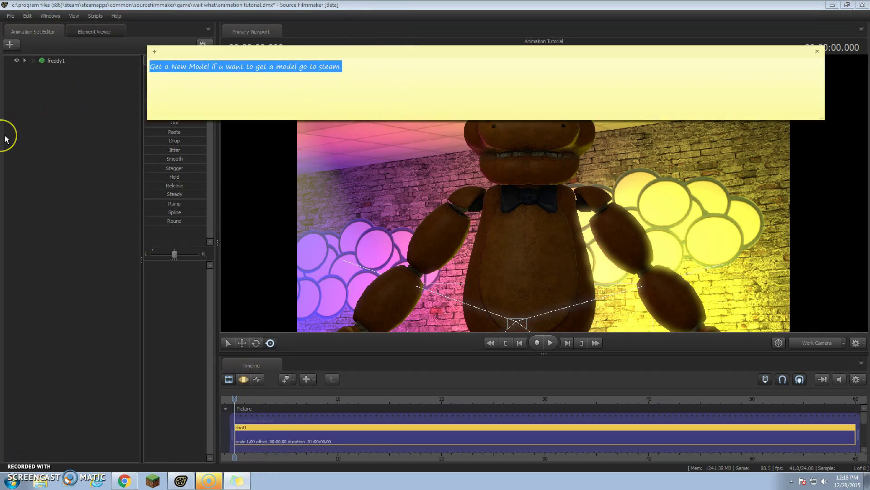
type("go to this")
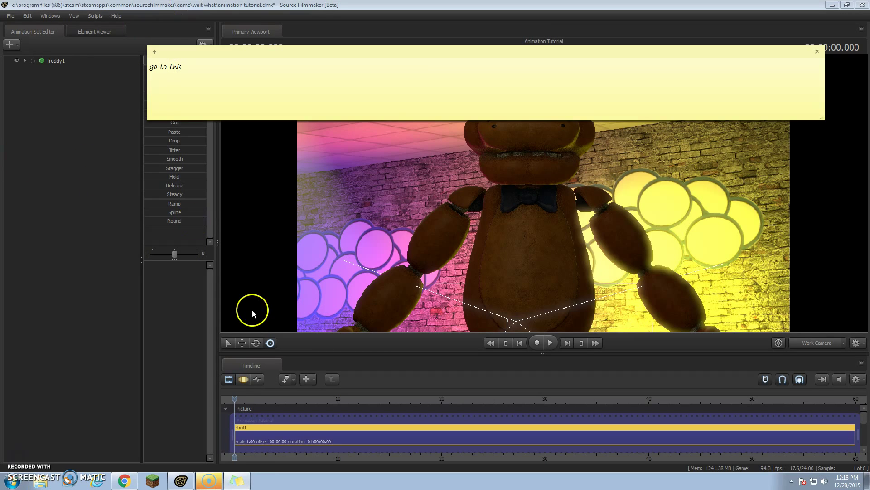
Switch the timeline to the Motion Editor and clear the sticky note.
left_click(245, 380)
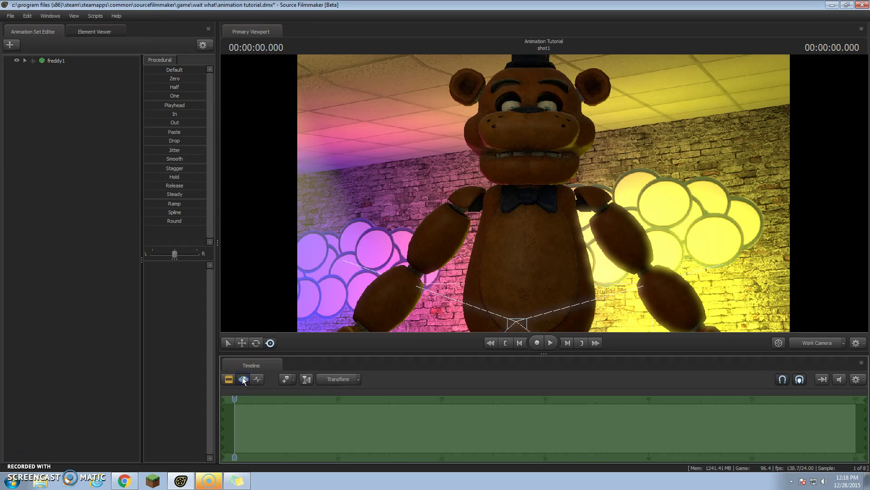
left_click(235, 481)
key("ctrl+a")
key("BackSpace")
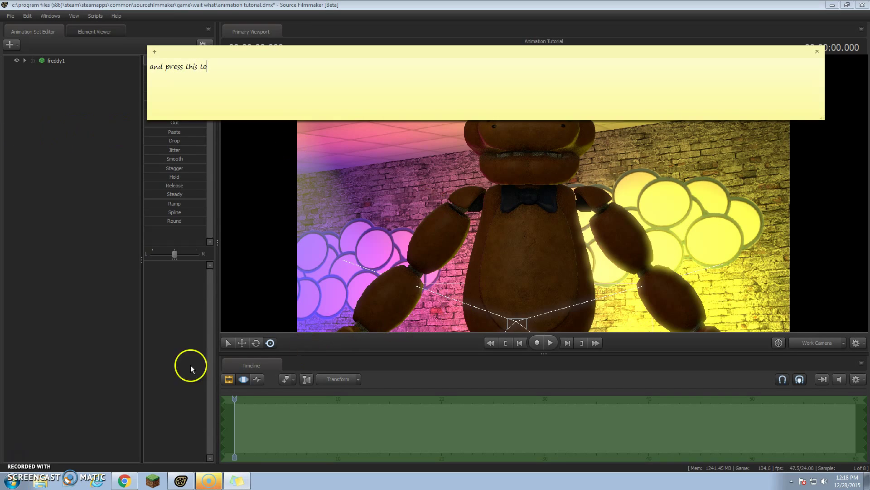
key("ctrl+a")
key("BackSpace")
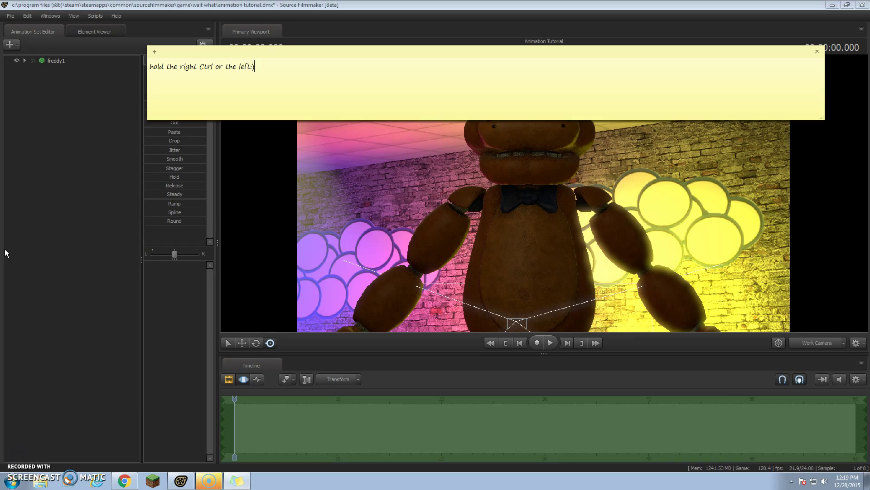
Orbit around Freddy and select his left upper arm bone.
right_click_drag(684, 212, 543, 194)
left_click_drag(544, 194, 544, 193)
key("ctrl")
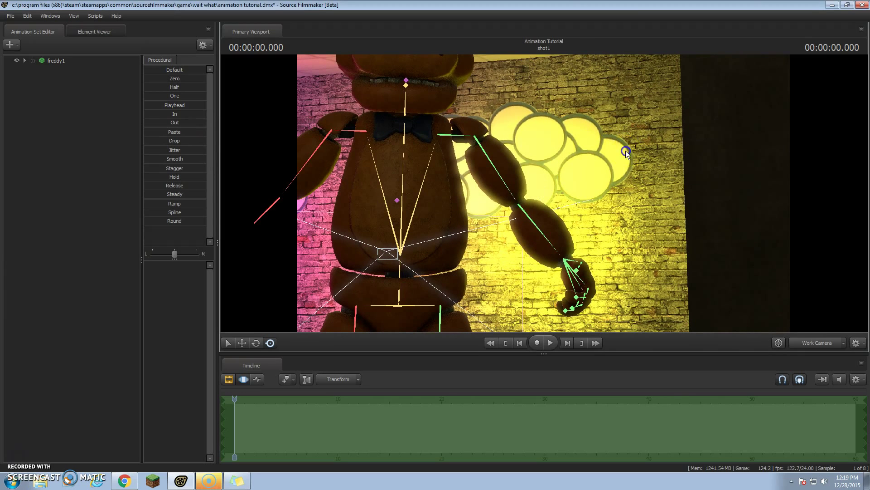
left_click(567, 285)
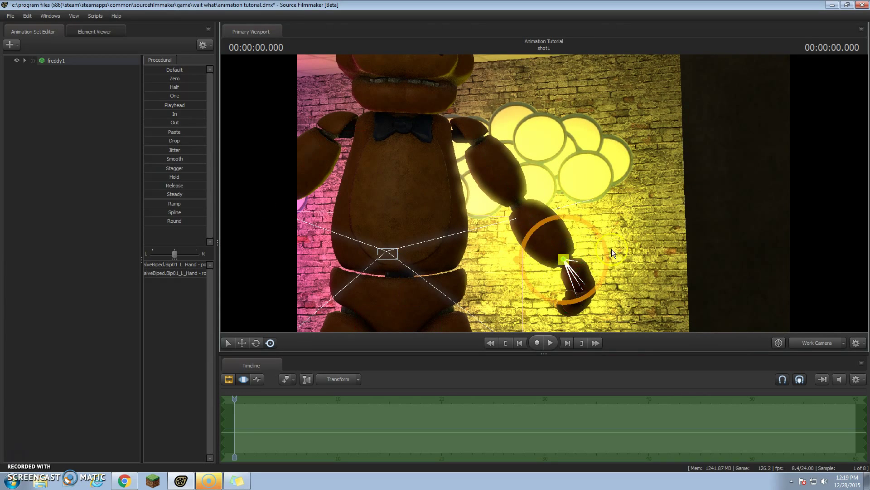
mouse_move(544, 193)
left_mouse_down()
mouse_move(539, 200)
mouse_move(544, 194)
left_mouse_up()
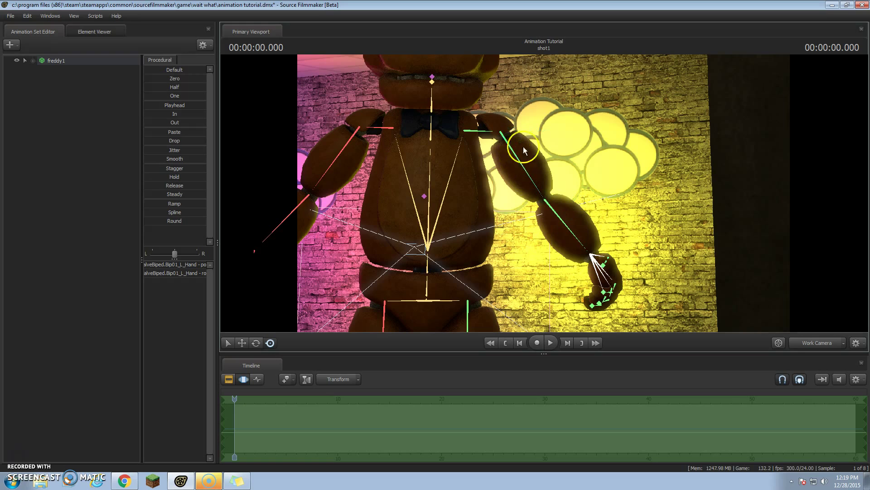
left_click(513, 155)
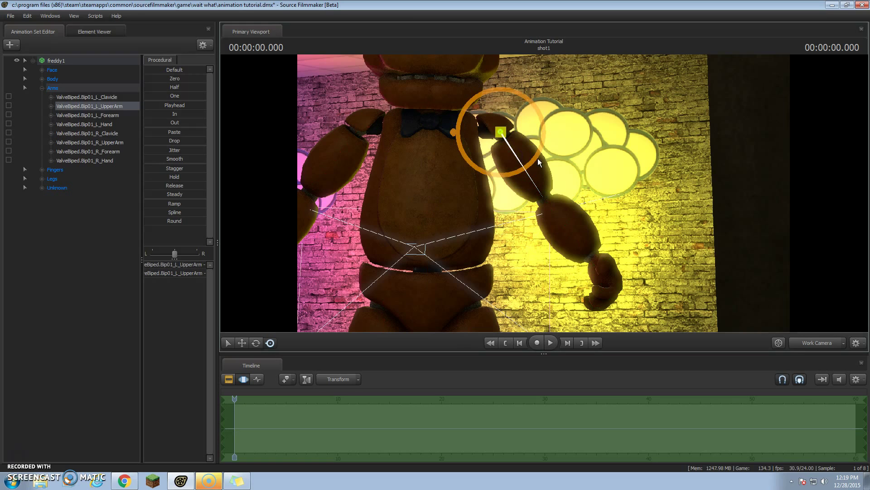
Rotate Freddy's left upper arm so it hangs straight down, updating the note.
left_click(237, 480)
left_click(287, 64)
key("ctrl+a")
key("BackSpace")
type("and")
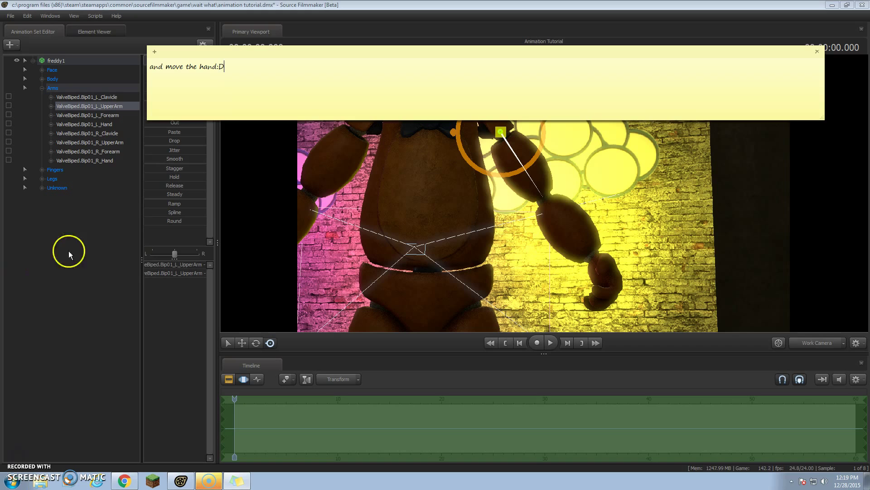
left_click(502, 153)
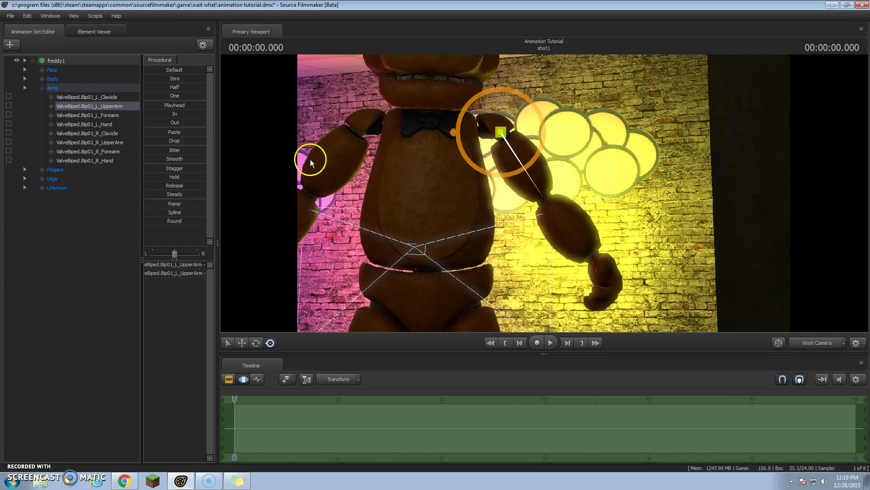
left_click(527, 170)
mouse_move(526, 169)
left_mouse_down()
mouse_move(510, 177)
mouse_move(526, 172)
left_mouse_up()
left_click_drag(580, 223, 544, 193)
Rewrite the note to tell viewers to move the legs next.
left_click(231, 478)
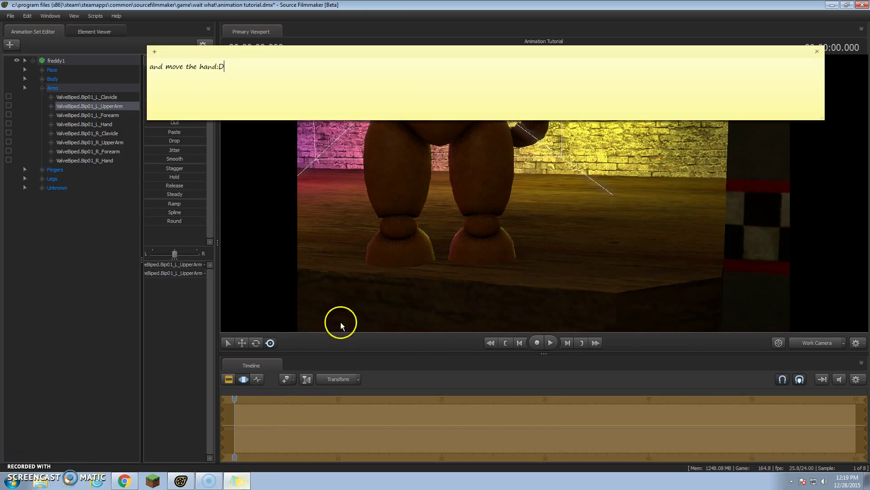
key("ctrl+a")
type("ho")
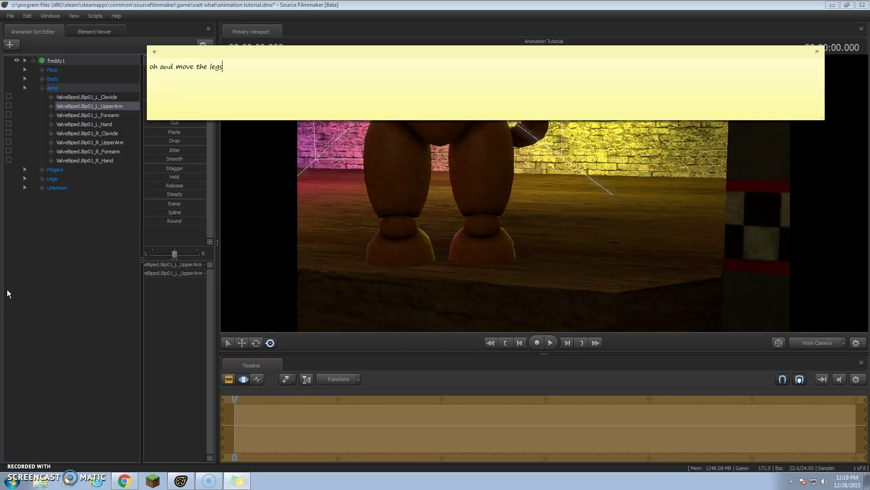
left_click(545, 195)
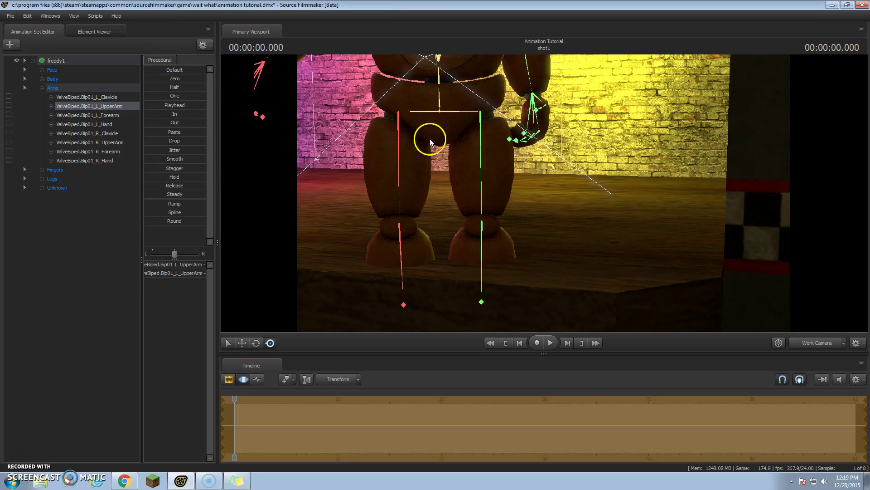
Drag Freddy's pelvis upward, then fly the camera to a close front view of him.
left_click(436, 116)
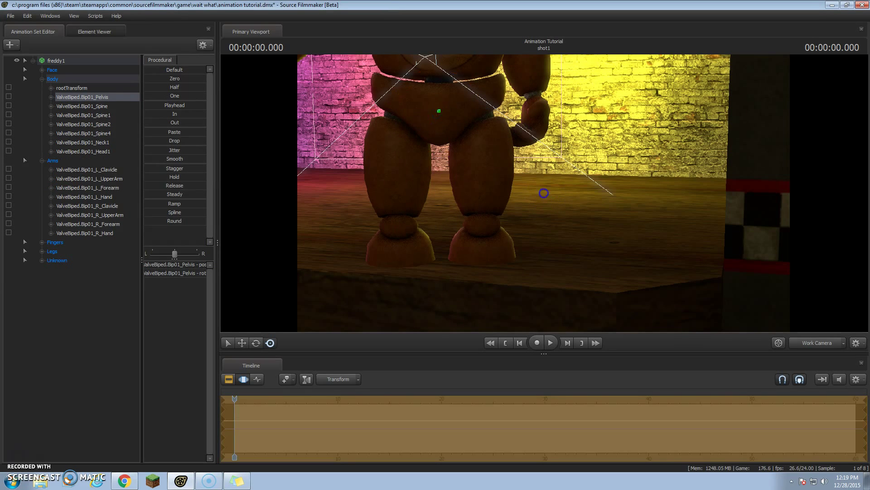
left_click_drag(544, 193, 499, 165)
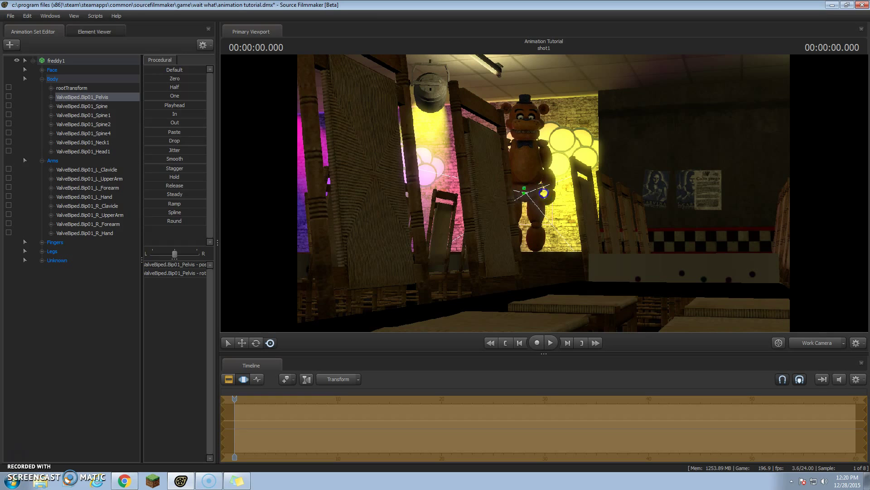
key("w")
left_click_drag(601, 278, 544, 193)
key("w")
right_click_drag(544, 193, 544, 190)
right_click_drag(580, 249, 544, 196)
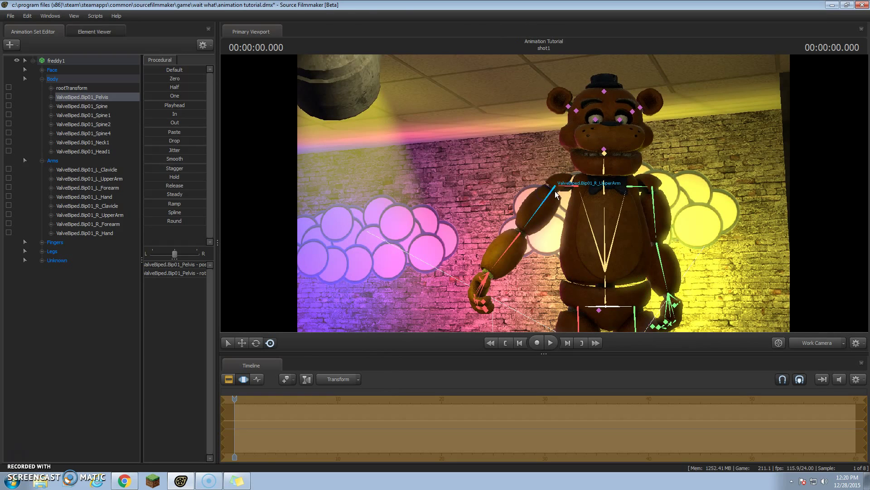
Lower Freddy's right upper arm to his side; note adds 'make him cute or Whatever copy me'.
left_click(545, 201)
mouse_move(582, 195)
left_mouse_down()
mouse_move(592, 170)
mouse_move(598, 194)
left_mouse_up()
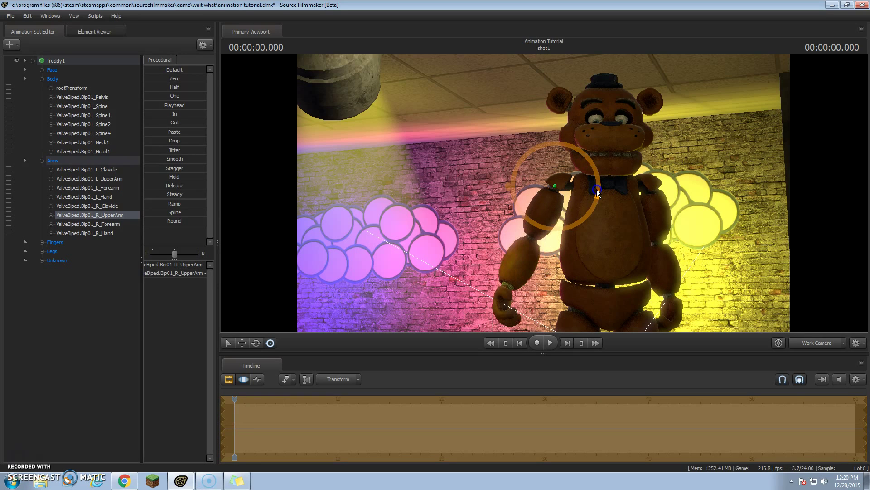
left_click(236, 479)
key("ctrl+a")
key("BackSpace")
type("and")
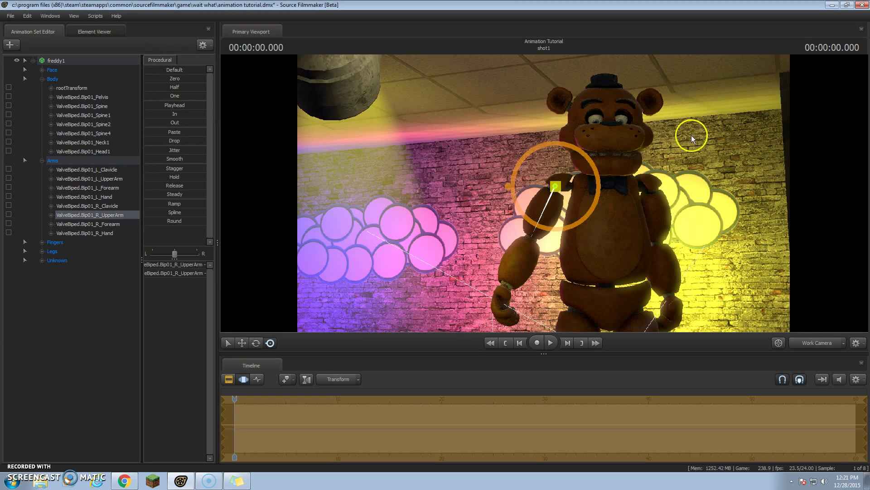
key("ctrl")
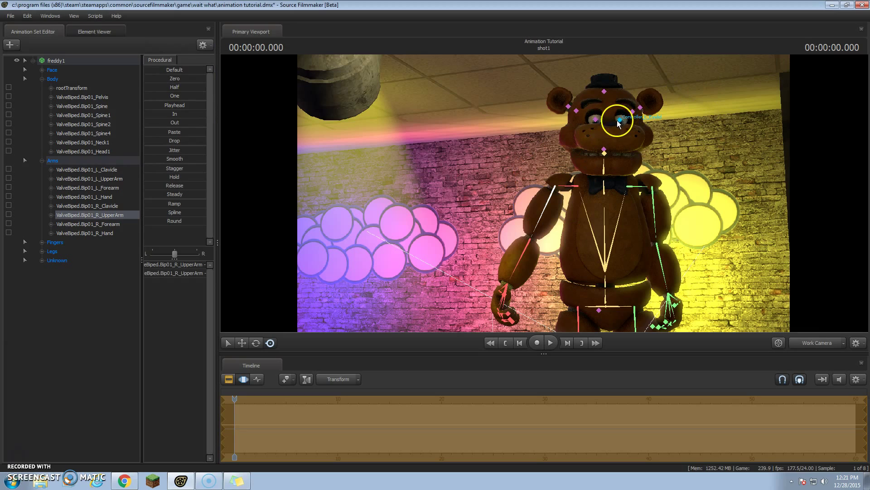
Rotate Freddy's right and left eyelid controls.
left_click(594, 120)
left_click(630, 147)
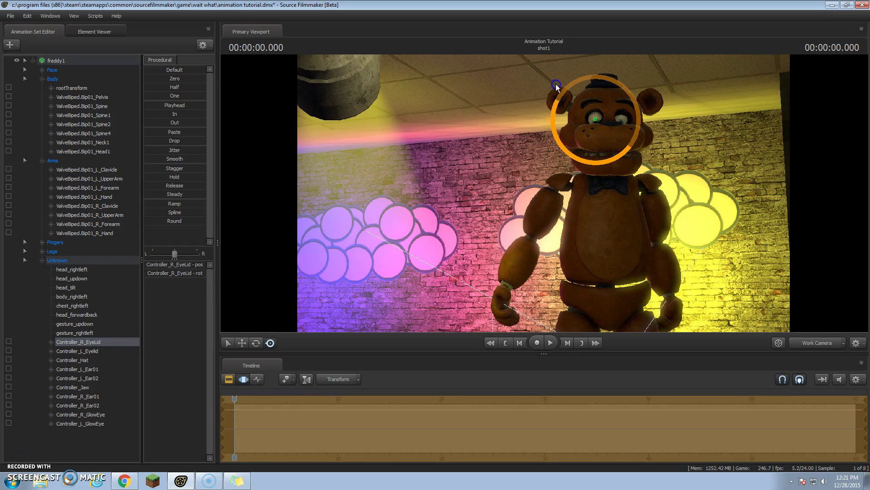
left_click_drag(564, 83, 563, 85)
key("ctrl")
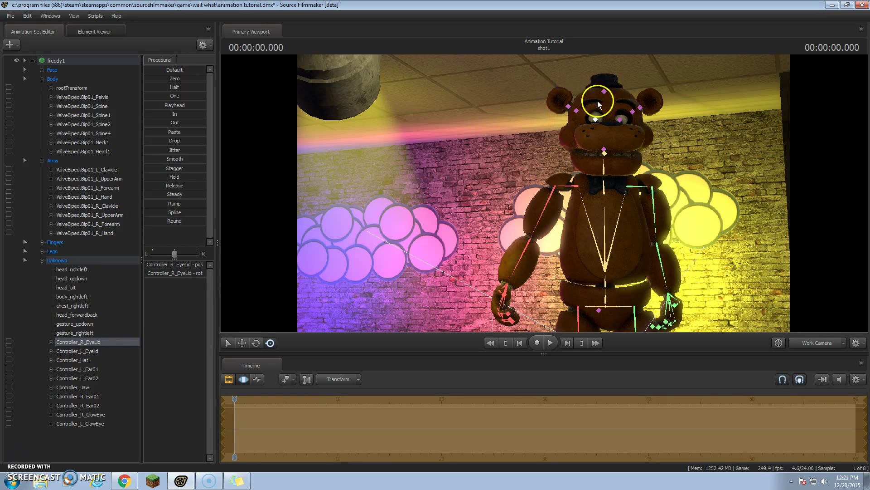
left_click(623, 122)
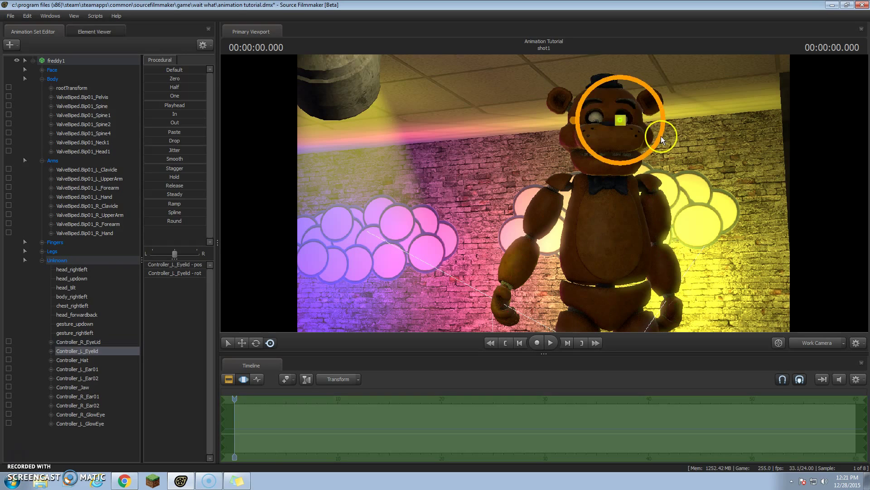
left_click_drag(604, 167, 578, 108)
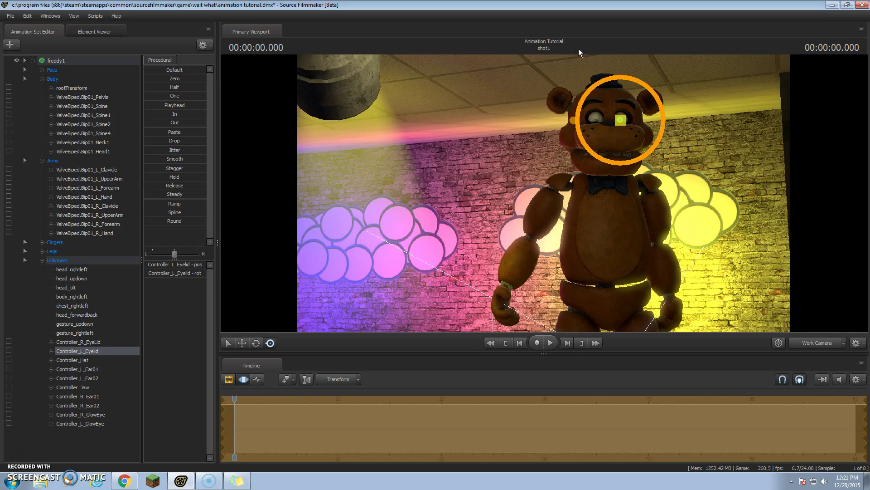
key("ctrl")
key("ctrl")
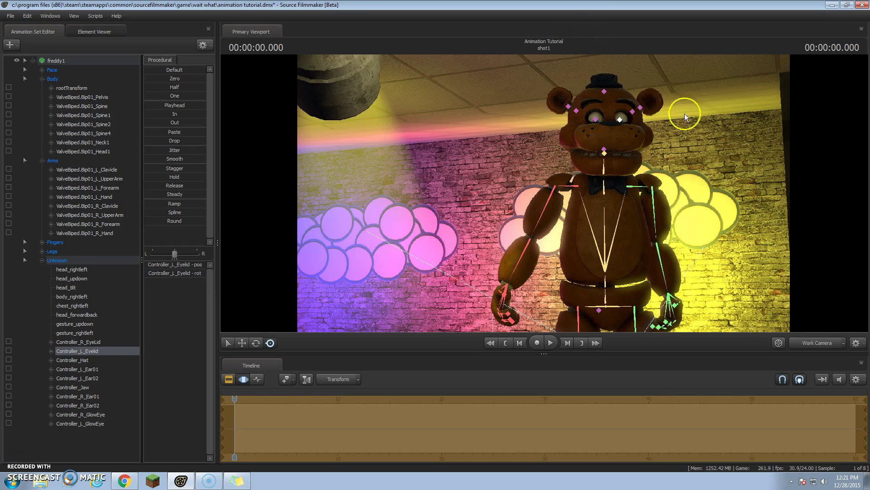
Select Freddy's ear controls, then rotate his right upper arm in toward his body.
left_click(640, 105)
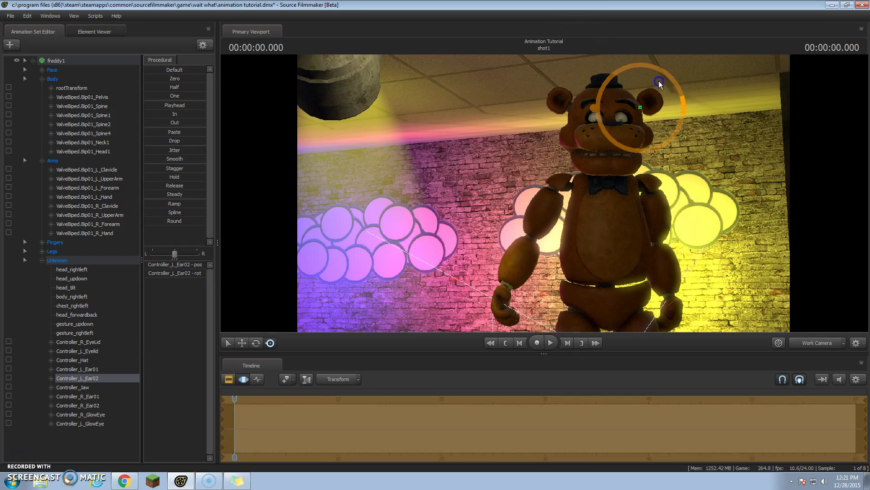
left_click(641, 94)
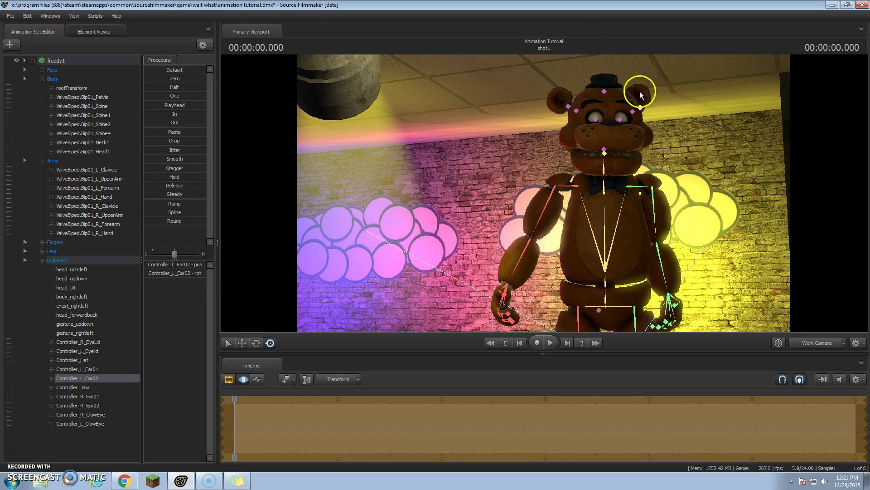
left_click(570, 107)
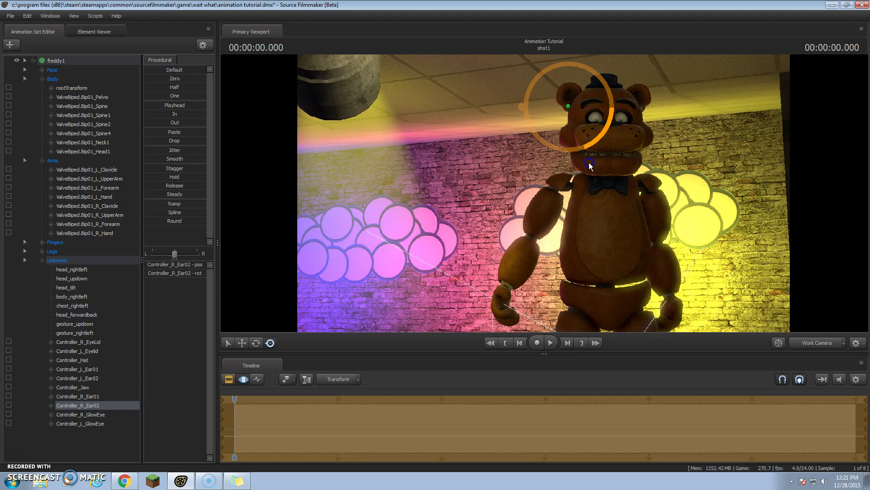
left_click_drag(671, 152, 672, 181)
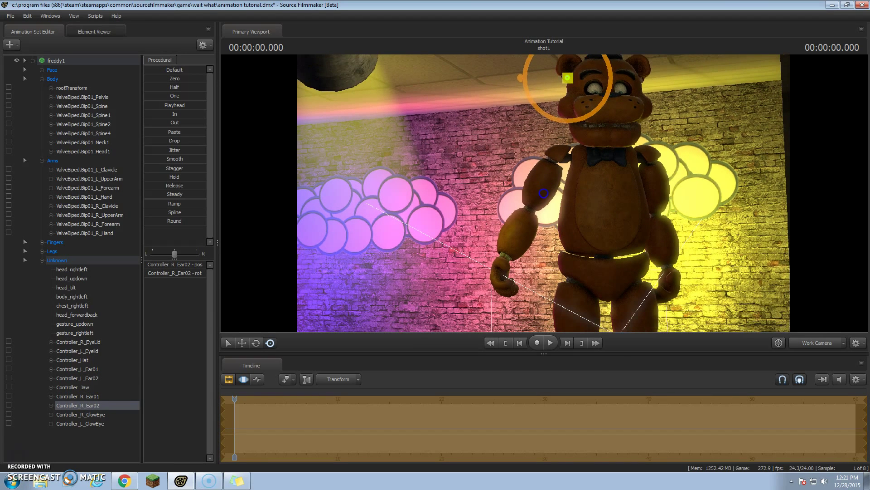
key("ctrl")
left_click(544, 179)
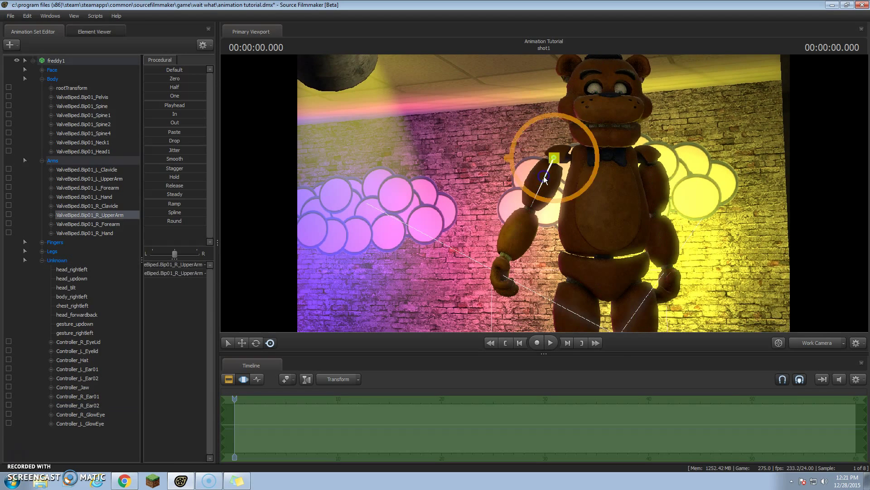
left_click_drag(598, 171, 597, 164)
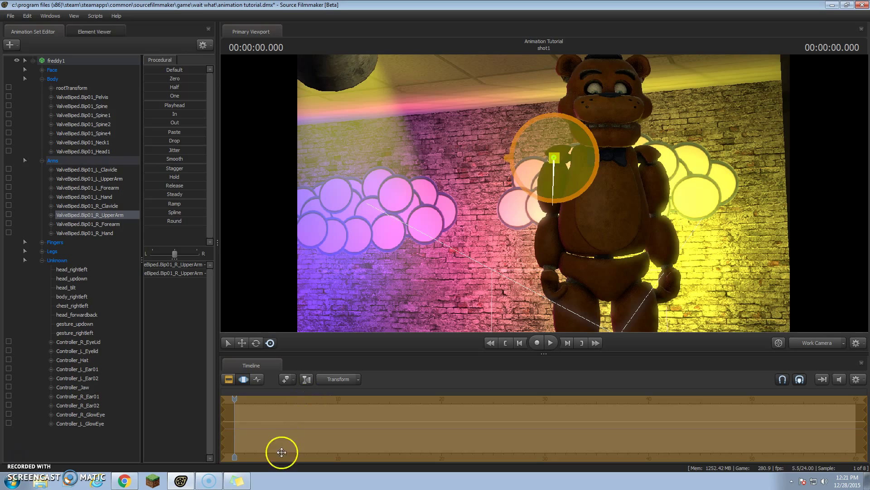
Rewrite the note to say to make him angry instead of cute.
left_click_drag(463, 74, 6, 218)
type("Then there u made")
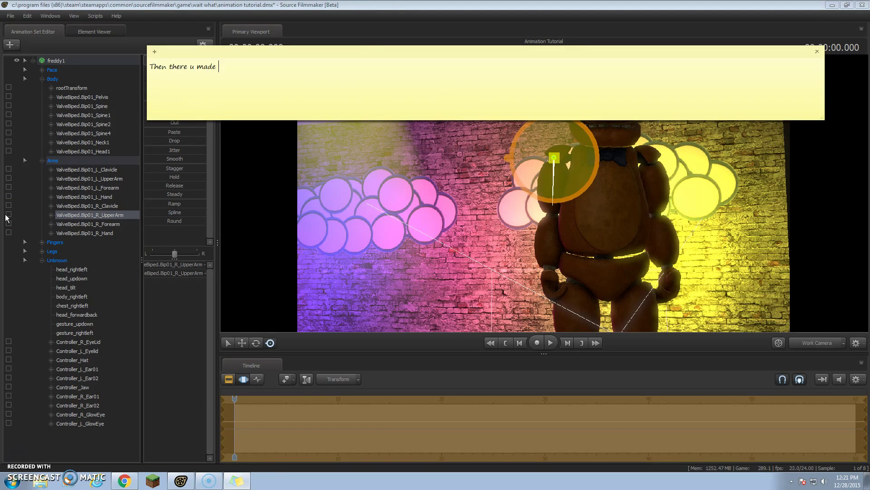
type("cute if u Want to make gim angry")
Rotate Freddy's right eyelid control to narrow his eye for an angrier look.
left_click(319, 176)
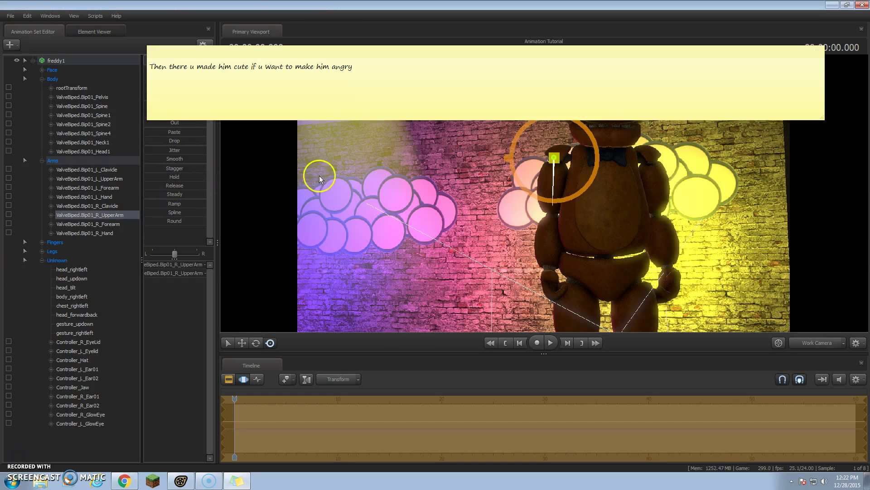
left_click(594, 89)
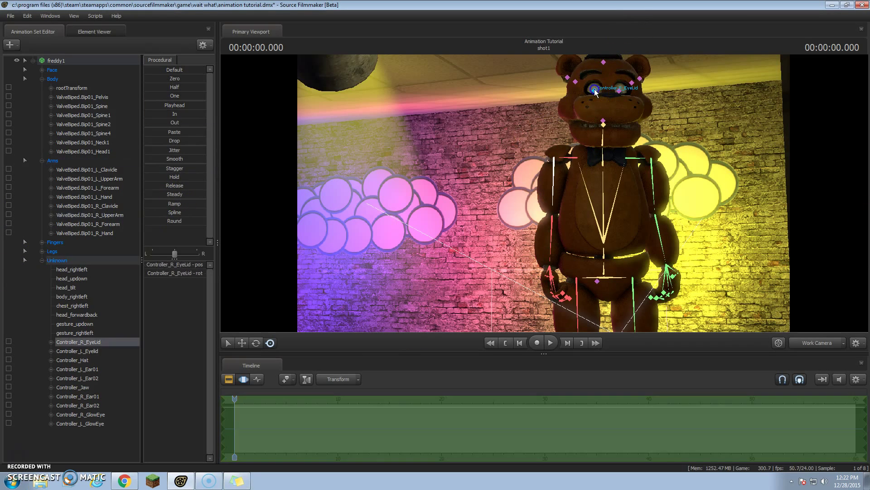
left_click_drag(638, 102, 629, 120)
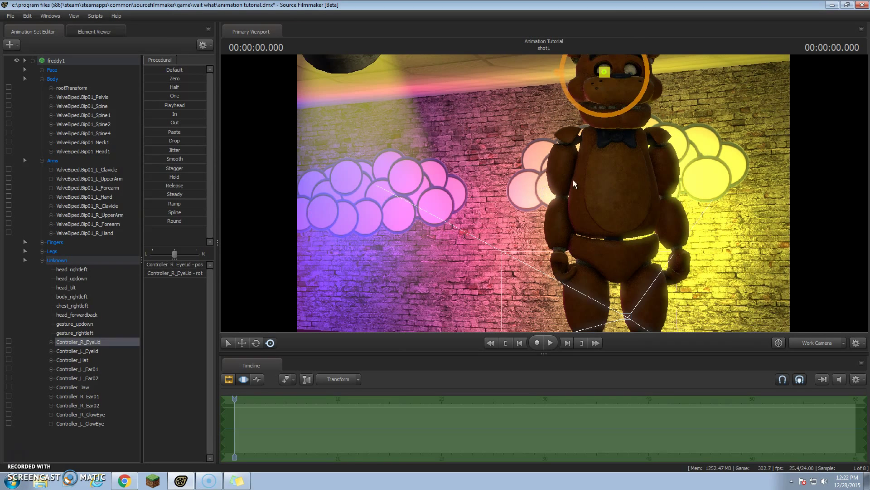
left_click(638, 98)
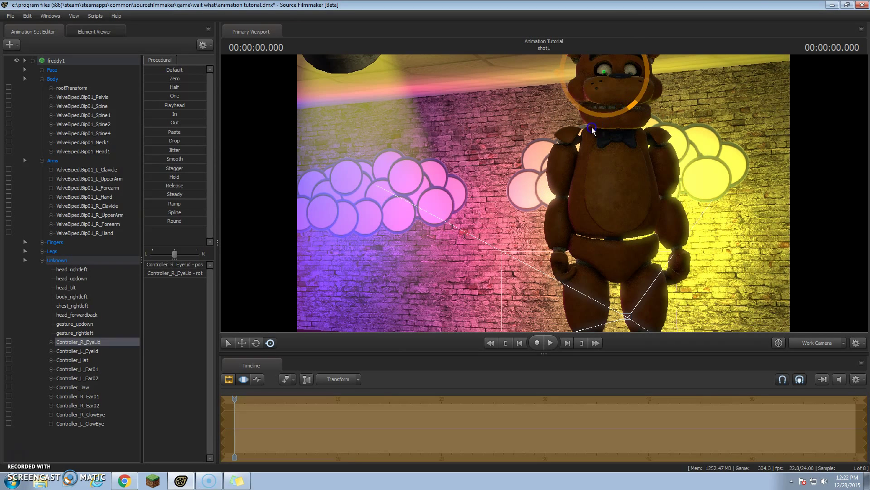
left_click_drag(626, 72, 548, 192)
left_click(604, 72)
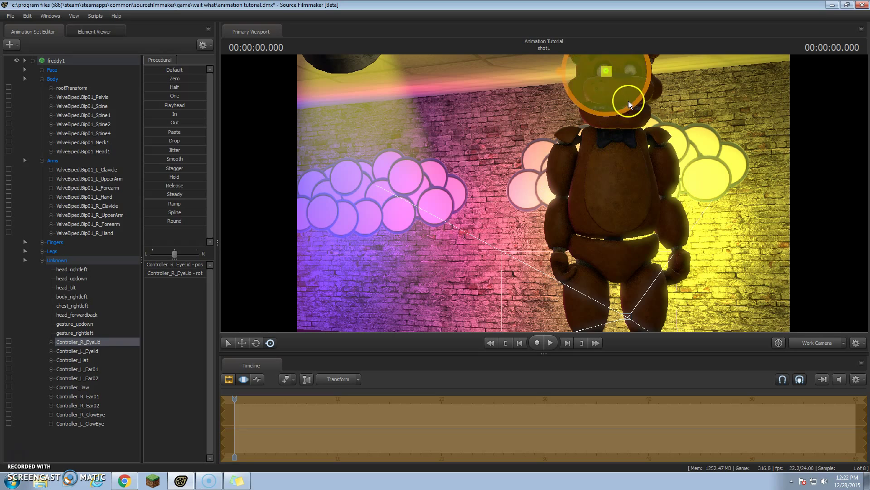
left_click_drag(651, 77, 593, 113)
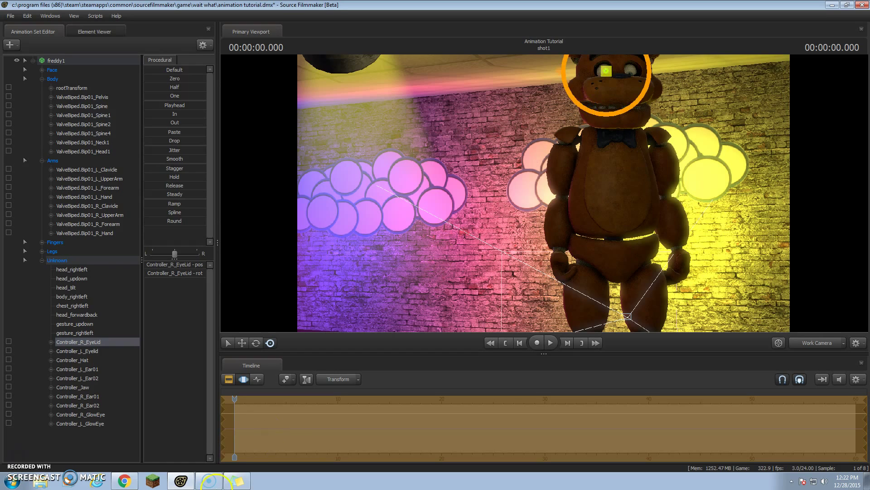
Change the note to 'its a little hard but u can do it:D'.
left_click(238, 480)
key("ctrl+a")
key("BackSpace")
type("ti")
key("BackSpace")
key("BackSpace")
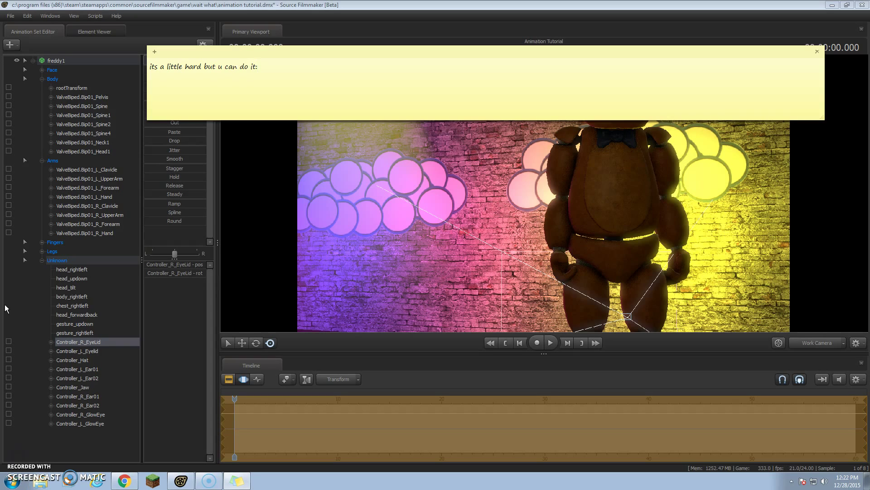
left_click(466, 204)
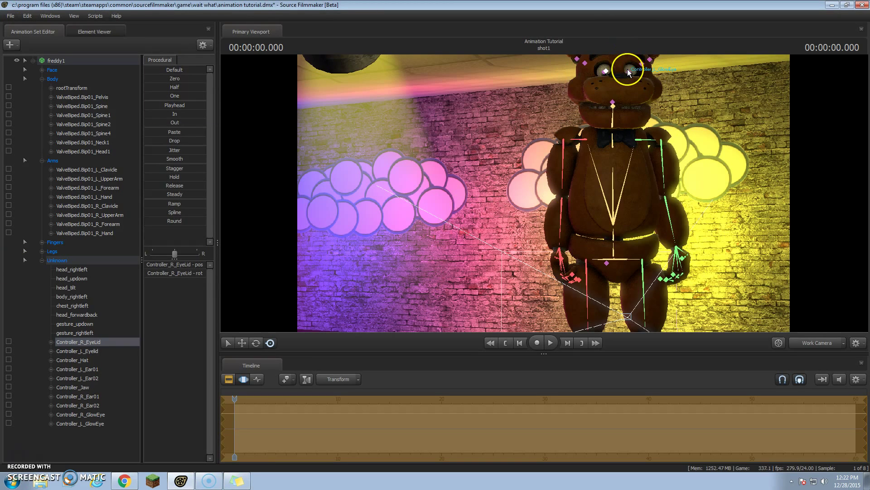
Rotate Freddy's left and right eyelid controllers, then select the GlowEye controller.
left_click(631, 69, "ctrl")
left_click_drag(669, 84, 608, 75)
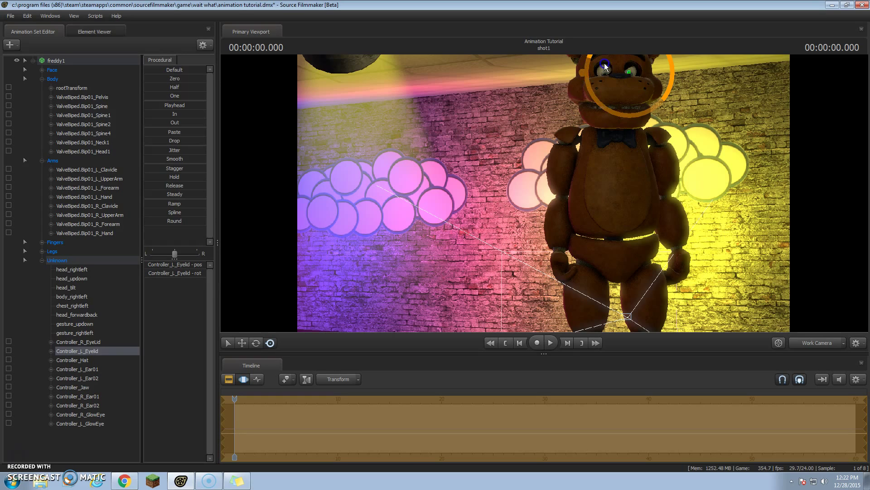
left_click(607, 70)
left_click_drag(653, 70, 595, 62)
key("ctrl")
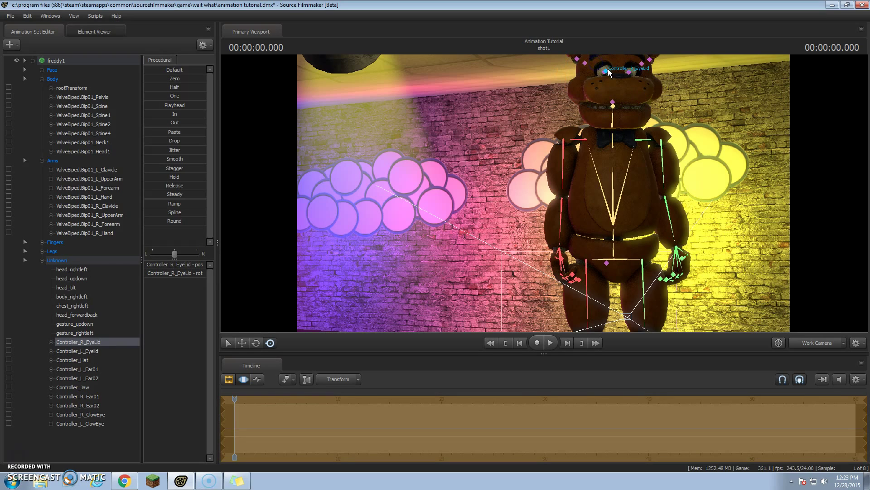
left_click(607, 72)
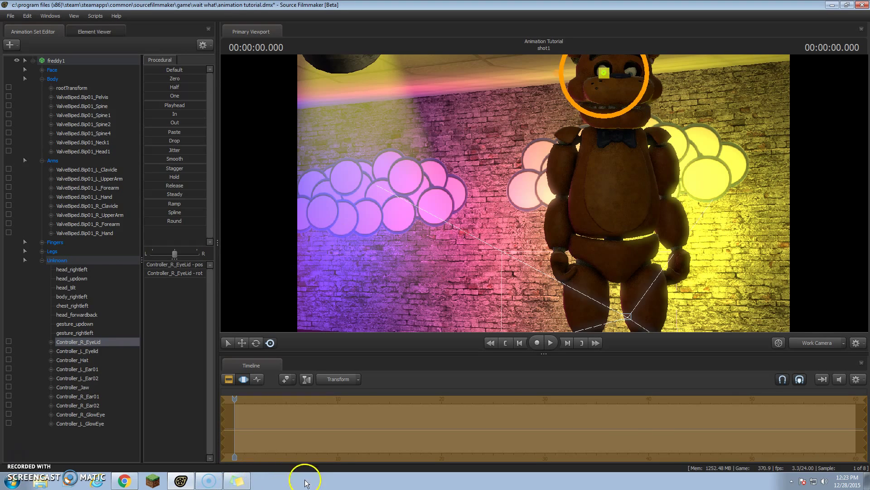
Rewrite the tutorial note so it begins 'if ur all ready then go to this third b'.
left_click(236, 481)
key("ctrl+a")
type("t")
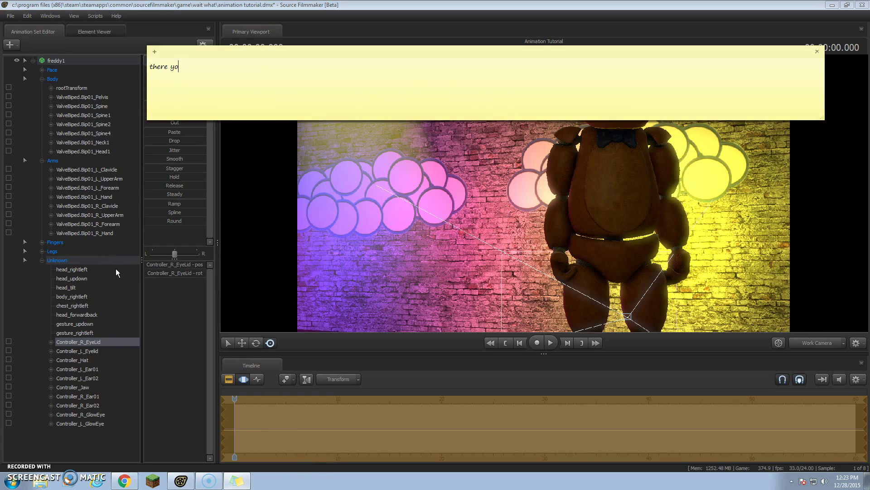
left_click(257, 143)
left_click(273, 191)
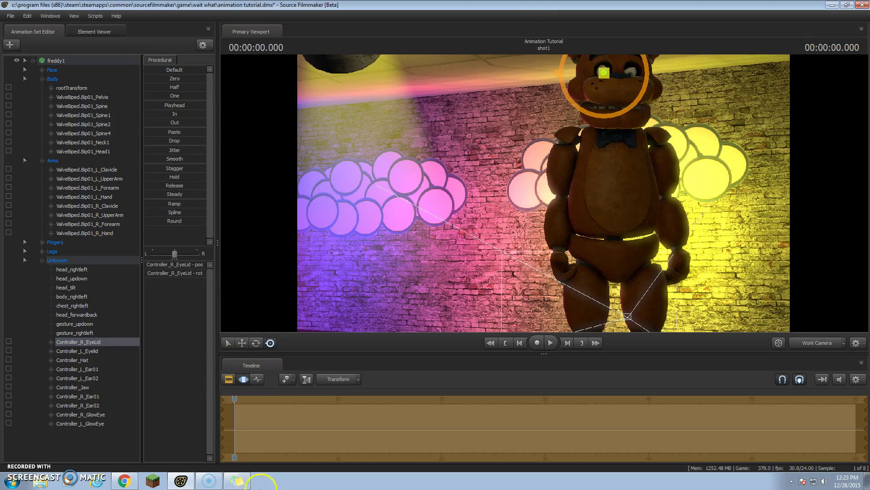
left_click(239, 482)
key("ctrl+a")
key("BackSpace")
type("if")
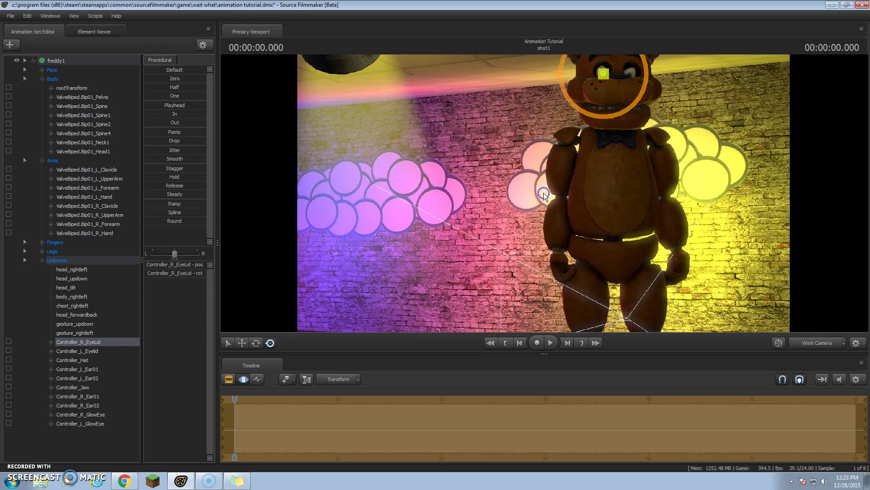
Switch the timeline to the Graph Editor and double-click freddy1 to select all its controls.
left_click(257, 379)
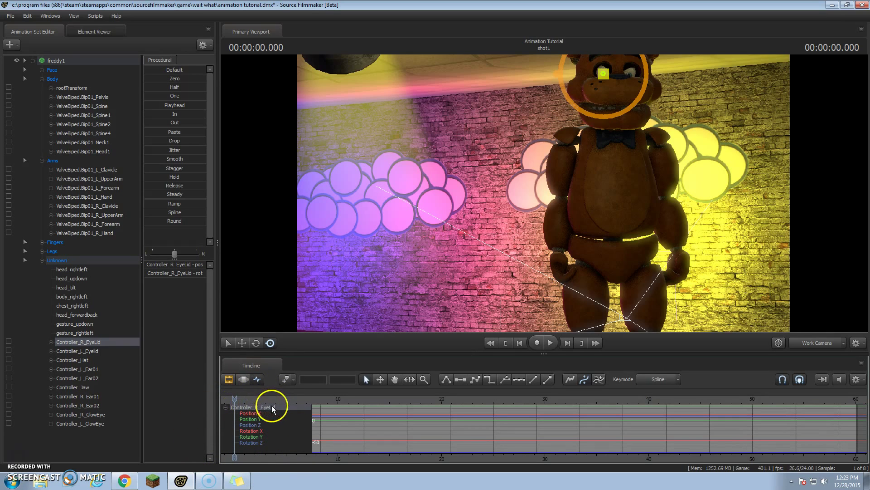
left_click(58, 62)
double_click(58, 62)
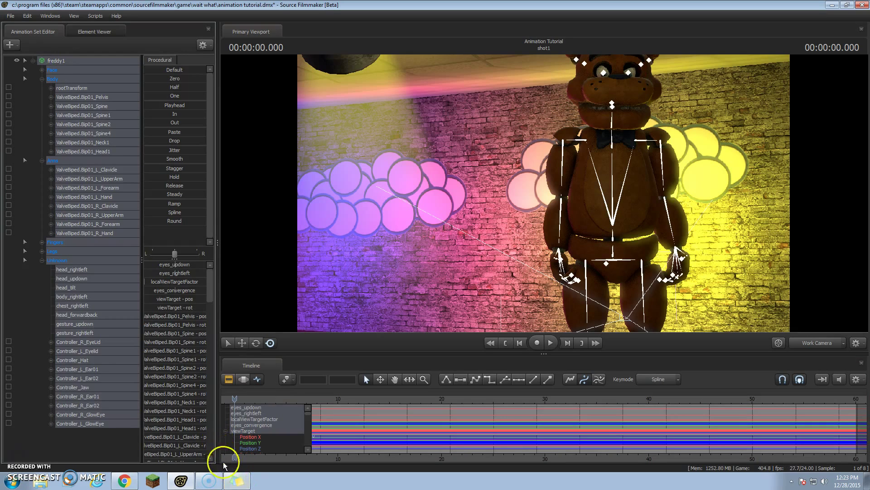
Rewrite the tutorial note to read 'select all bye double clicking it'.
left_click(236, 479)
key("ctrl+a")
key("BackSpace")
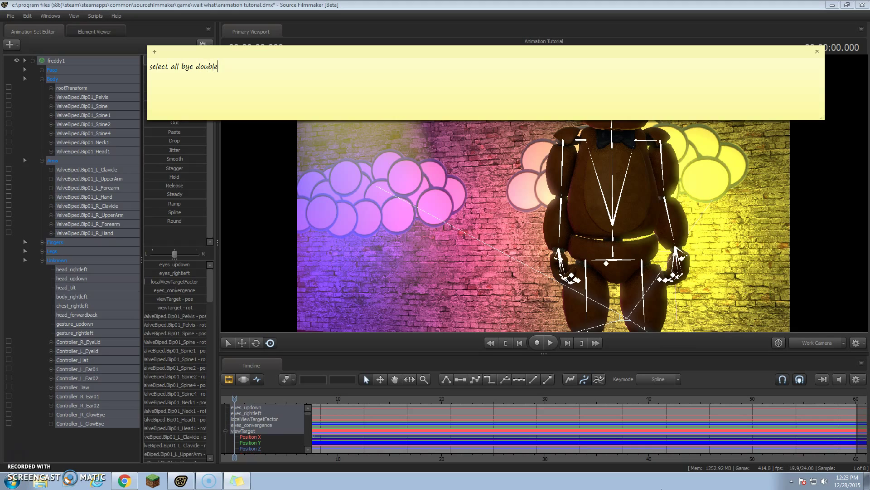
type("cking it")
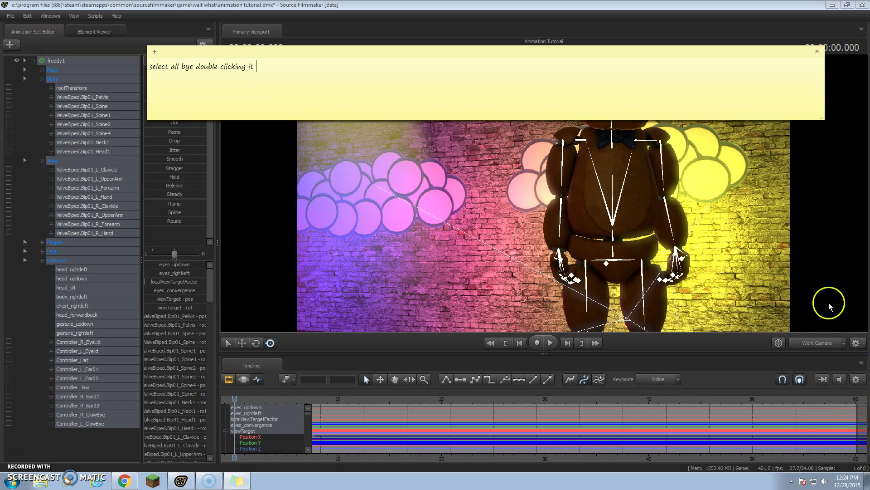
Clear the tutorial note for the 'click the button that shows a plus' instruction, then return to Freddy's scene.
left_click(212, 181)
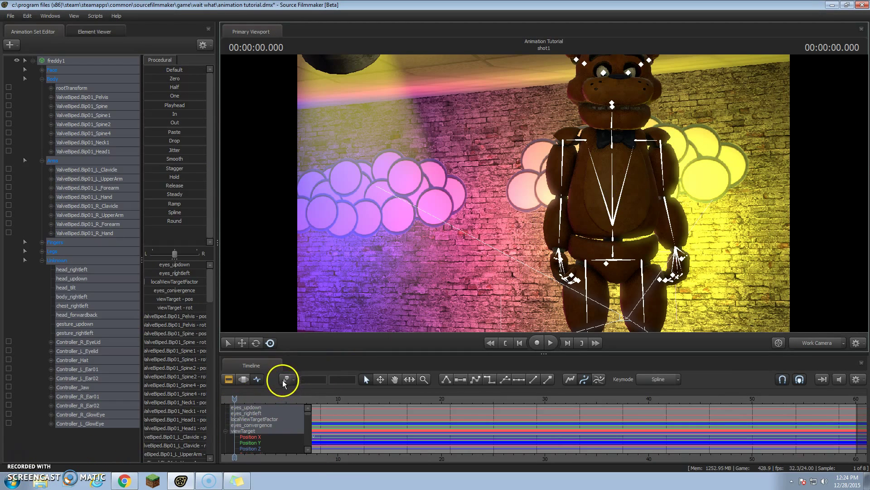
left_click(236, 480)
key("ctrl+a")
key("BackSpace")
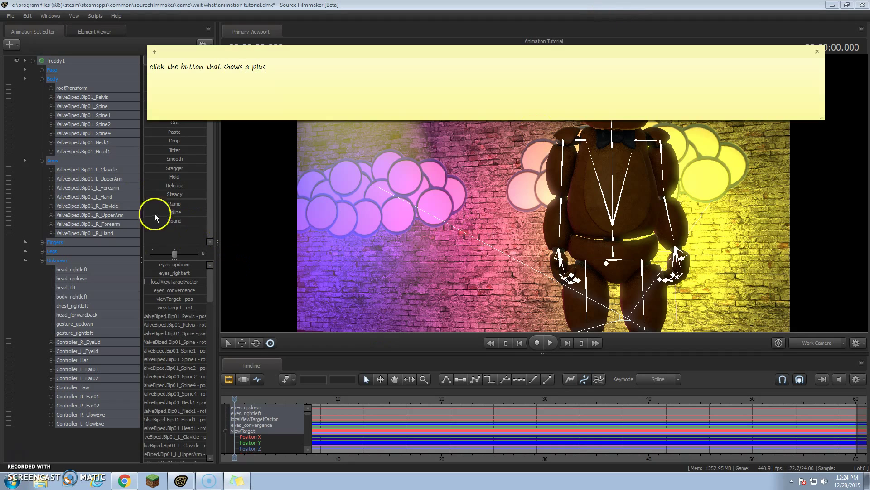
left_click(231, 206)
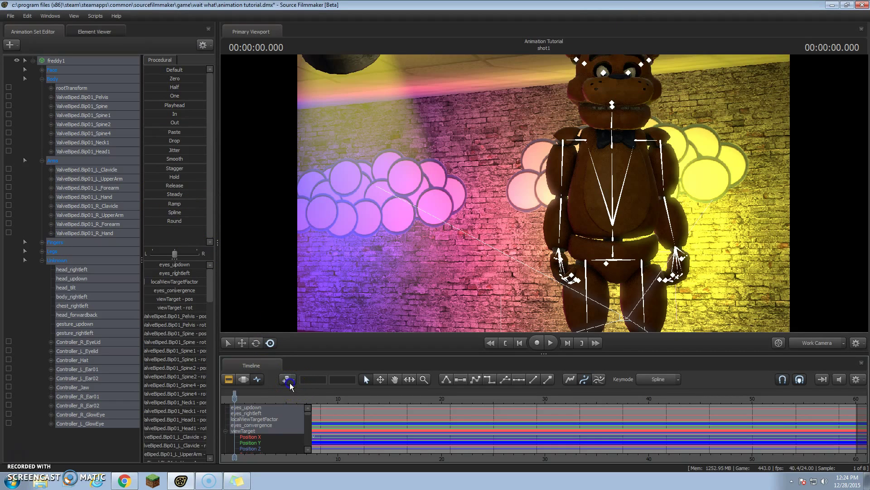
Play and pause the timeline at 00:00:01.166.
left_click(550, 343)
left_click(551, 344)
left_click(233, 402)
left_click(290, 379)
left_click(285, 379)
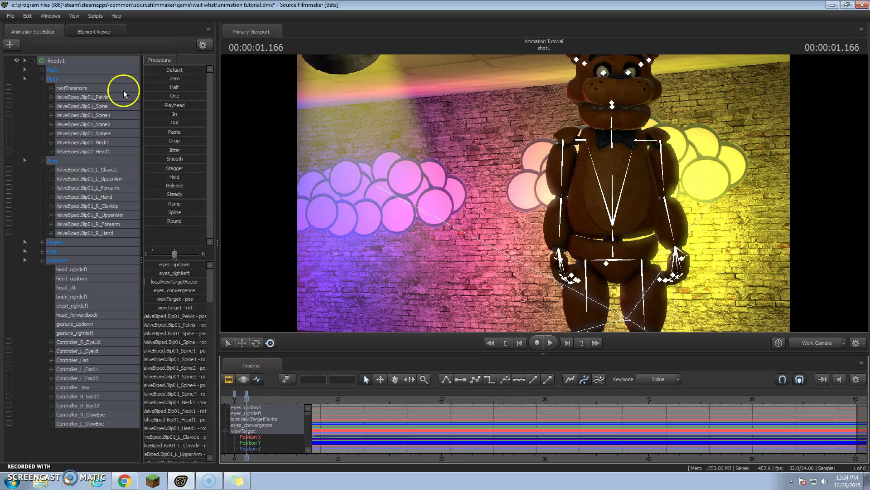
Raise Freddy's right and left upper arms up and outward, then rewind to the start.
left_click(111, 215)
left_click_drag(603, 156, 540, 132)
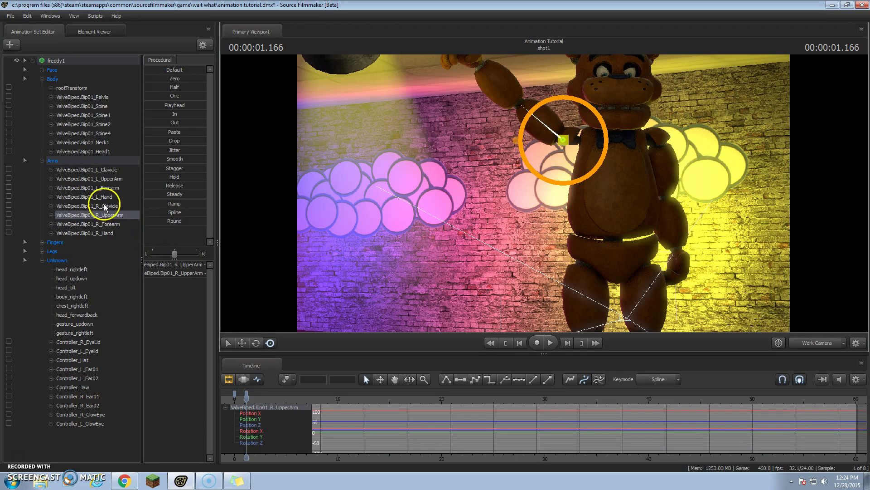
left_click(116, 224)
left_click(108, 190)
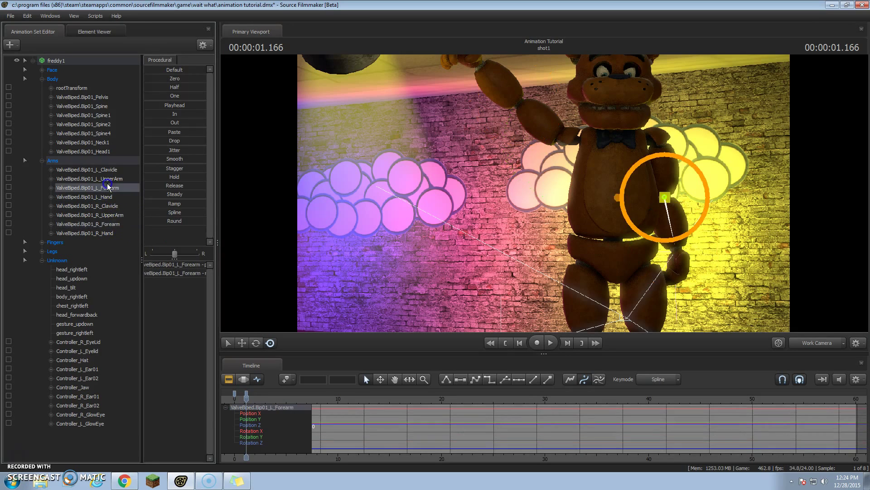
left_click(106, 179)
left_click_drag(622, 164, 672, 107)
mouse_move(246, 398)
left_mouse_down()
mouse_move(223, 396)
mouse_move(235, 390)
left_mouse_up()
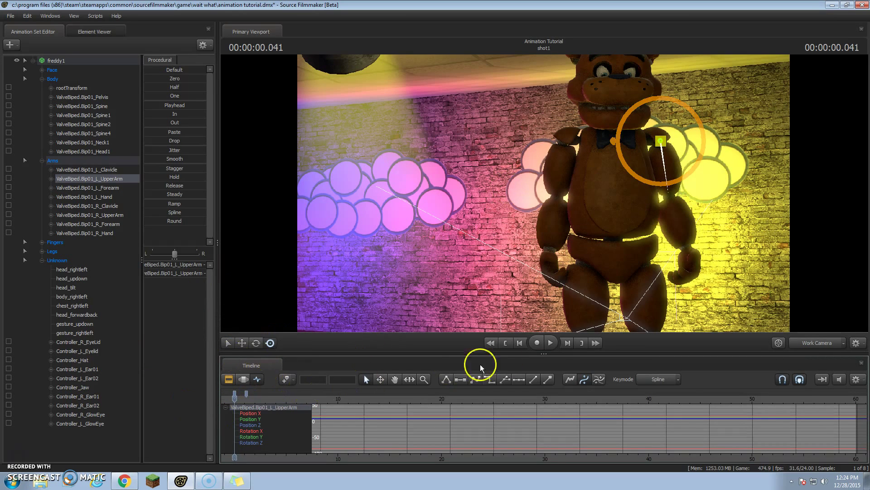
Play to 00:00:01.875 and clear the tutorial note's text.
left_click(550, 343)
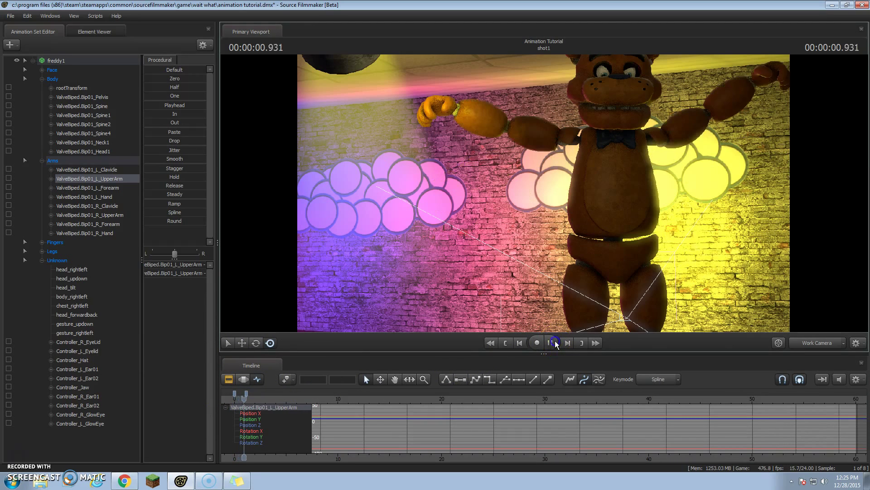
left_click(552, 343)
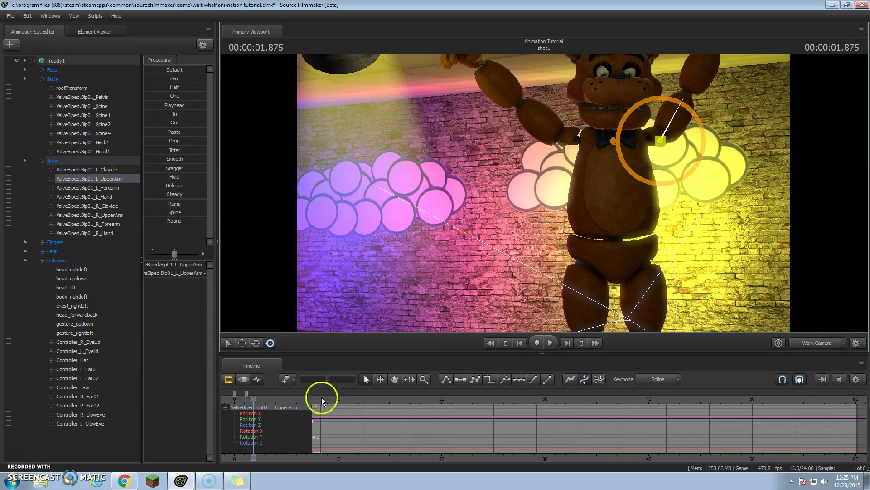
left_click(237, 480)
key("ctrl+a")
key("BackSpace")
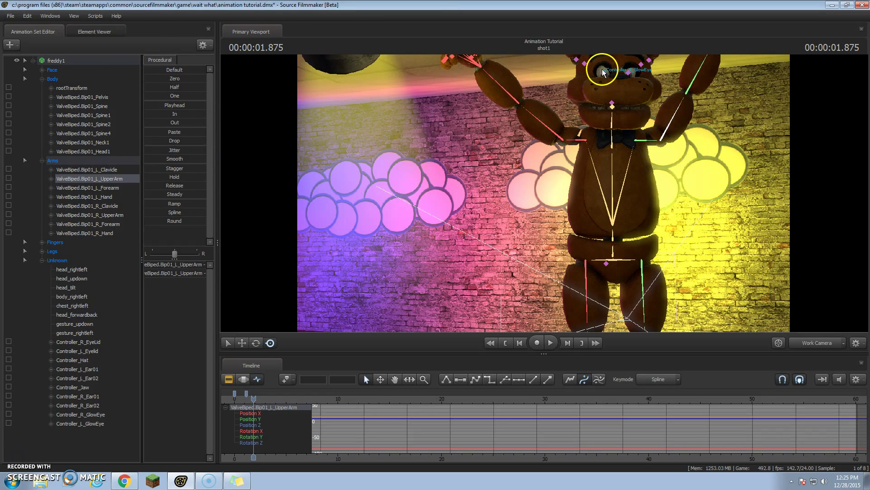
Select Freddy's neck bone and tilt his head back at that frame.
left_click(287, 380)
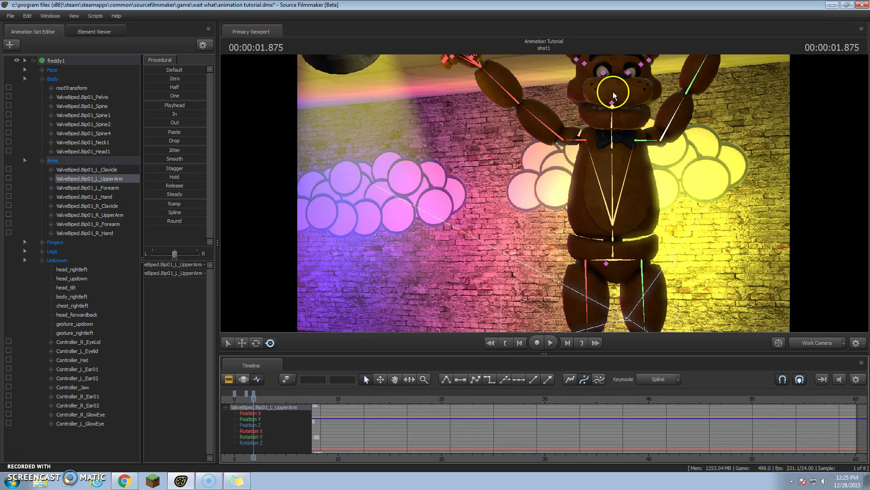
left_click(611, 127)
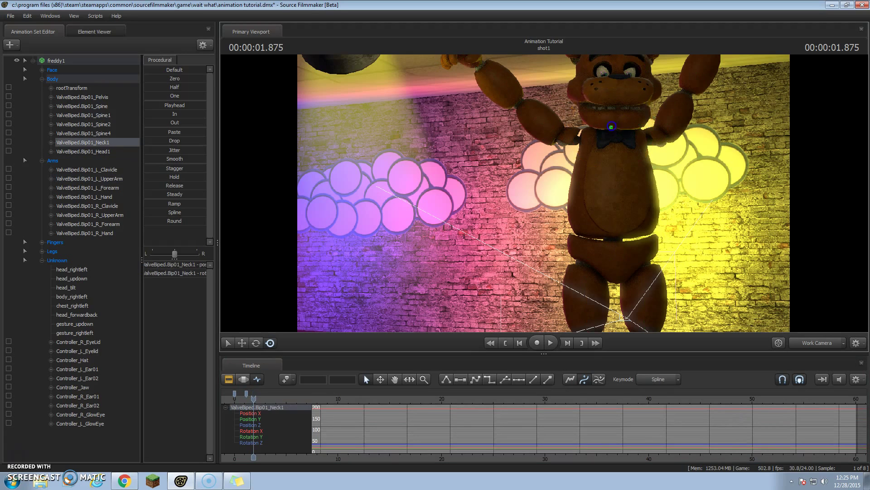
mouse_move(543, 210)
left_mouse_down()
mouse_move(542, 233)
mouse_move(543, 193)
left_mouse_up()
Scrub back and play the animation to check the raised arms and head tilt.
left_click_drag(253, 394, 235, 404)
left_click(551, 344)
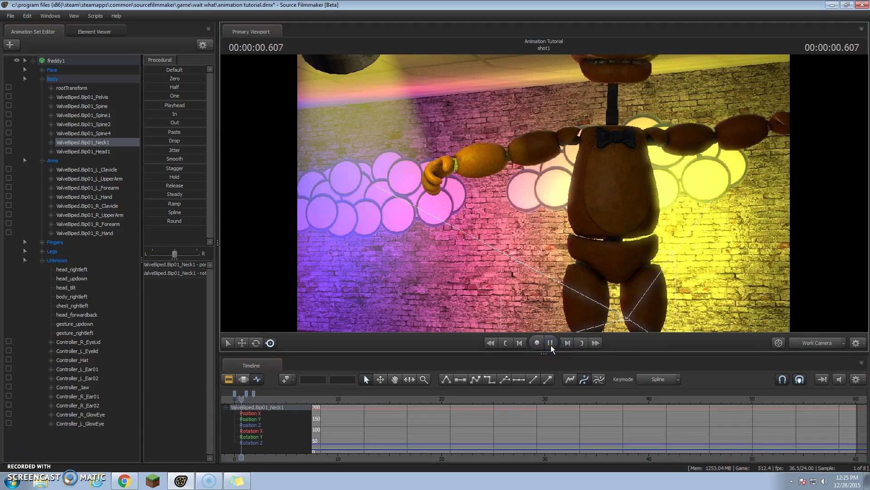
left_click(551, 344)
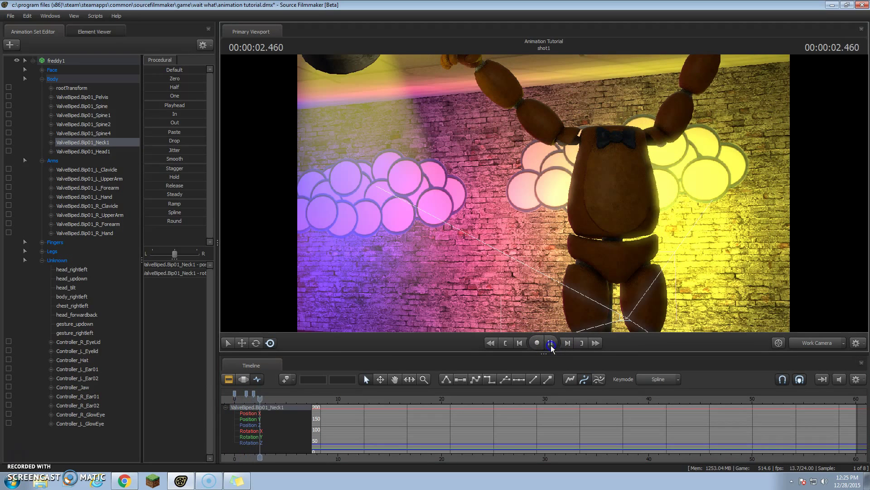
left_click_drag(256, 398, 235, 400)
left_click(236, 480)
Change the tutorial note to 'see ?' and return to the animation.
key("ctrl+a")
type("see ")
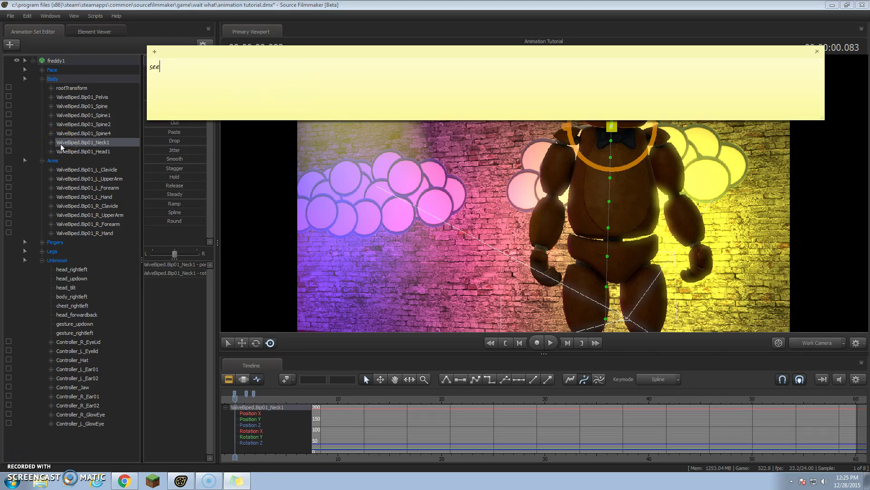
type("?")
left_click(551, 192)
At about 2.7 seconds, select Spine2, test a torso rotation, undo it, and rewind.
left_click_drag(244, 403, 263, 399)
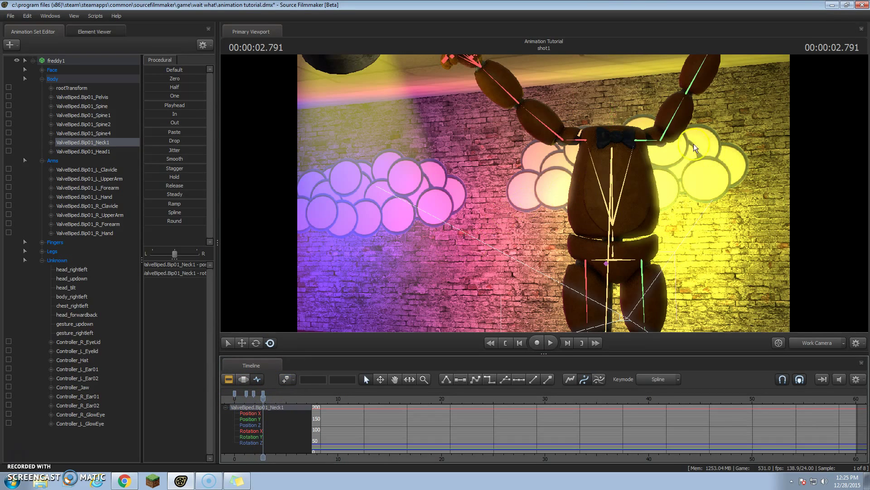
left_click(609, 159)
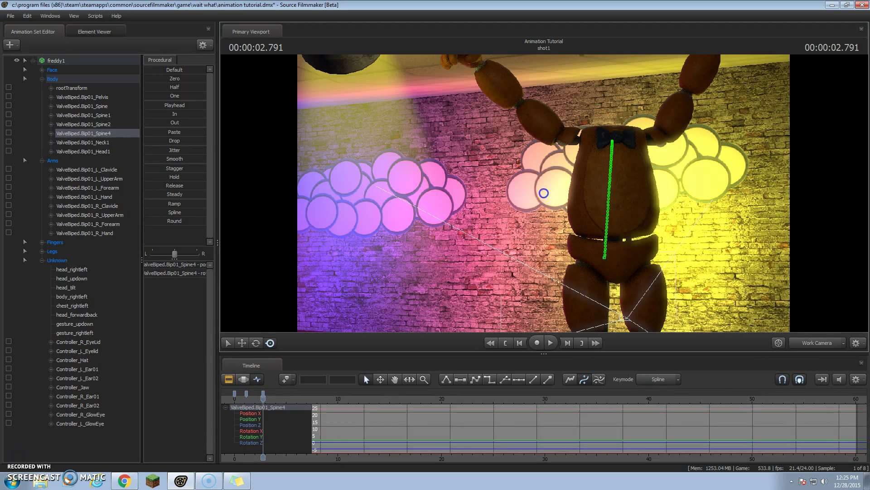
left_click(602, 181)
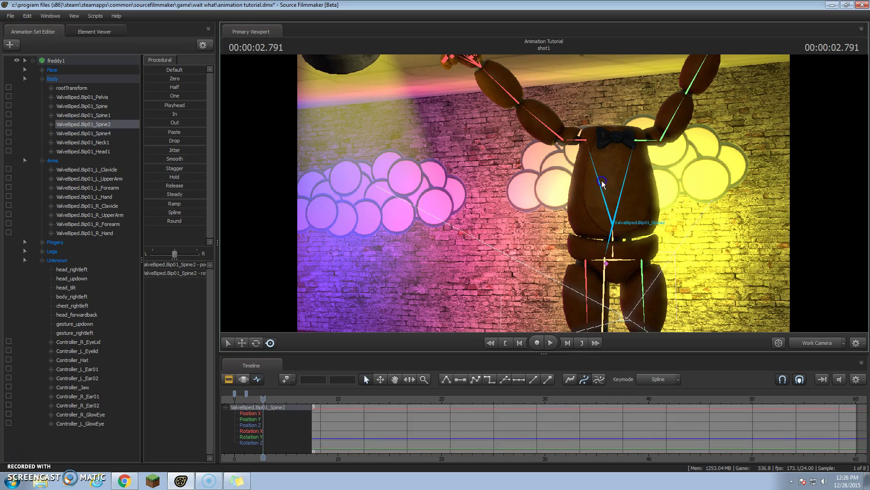
left_click_drag(613, 226, 597, 217)
key("ctrl+z")
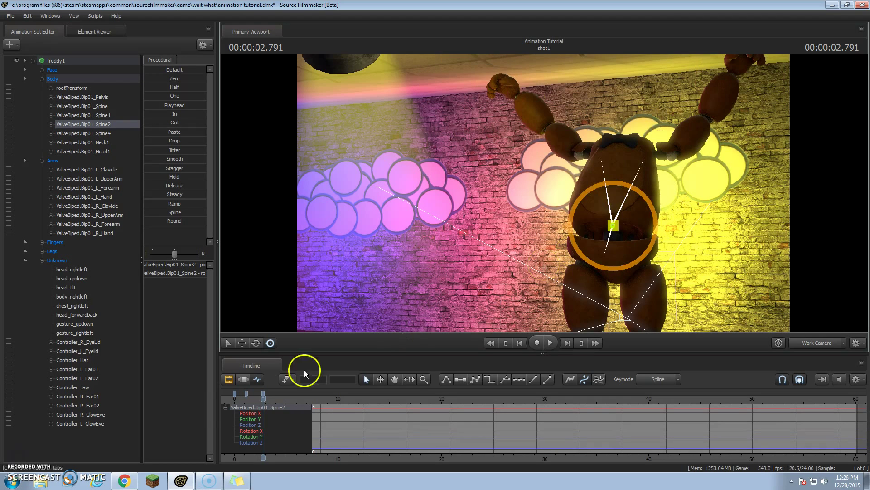
left_click_drag(262, 398, 234, 398)
left_click(366, 378)
At 00:00:04.541, rotate Spine2 to bend Freddy's torso sharply forward and down.
left_click(551, 343)
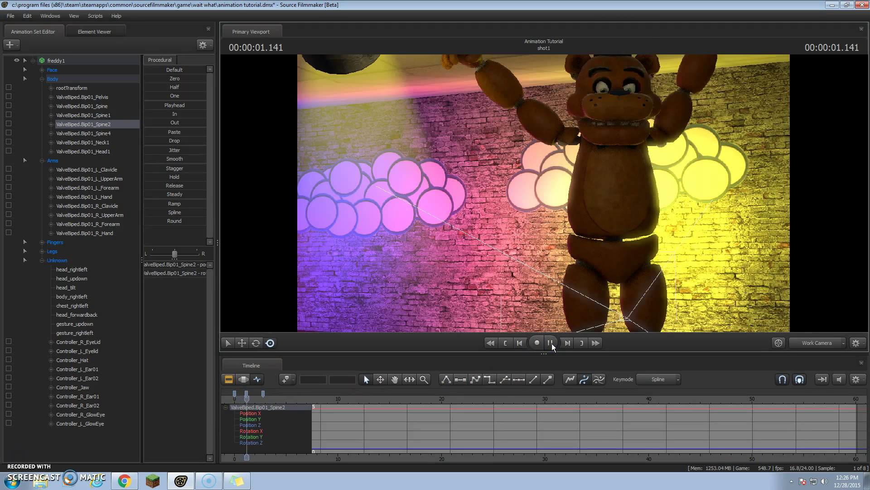
left_click(550, 343)
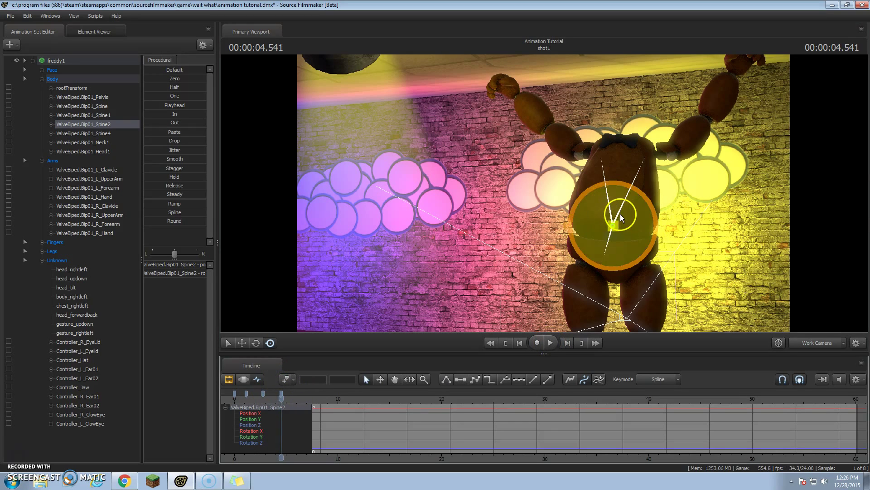
left_click(630, 187)
left_click_drag(631, 186, 544, 189)
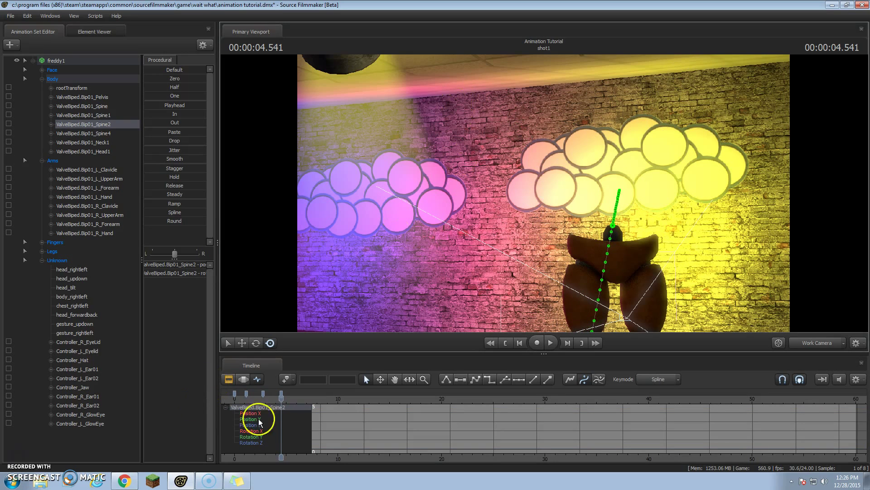
left_click_drag(281, 401, 235, 404)
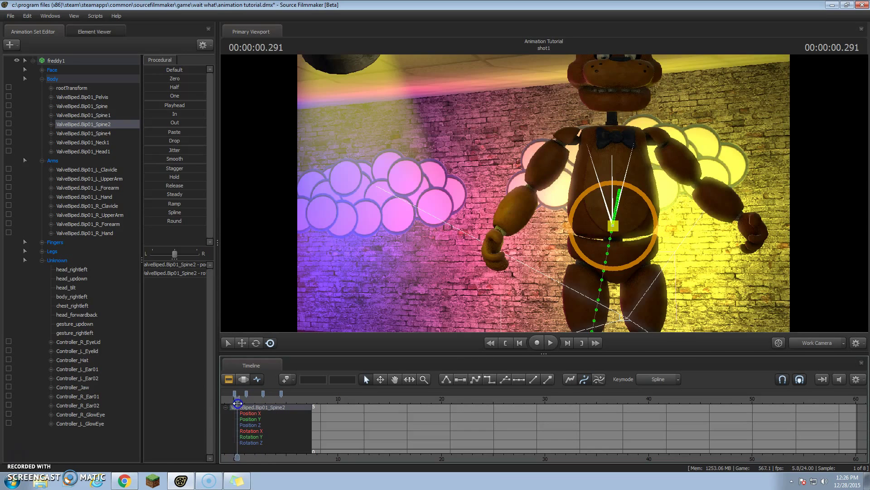
At 5.708 seconds, drag Freddy's pelvis down so he sinks out of view.
left_click_drag(236, 403, 236, 403)
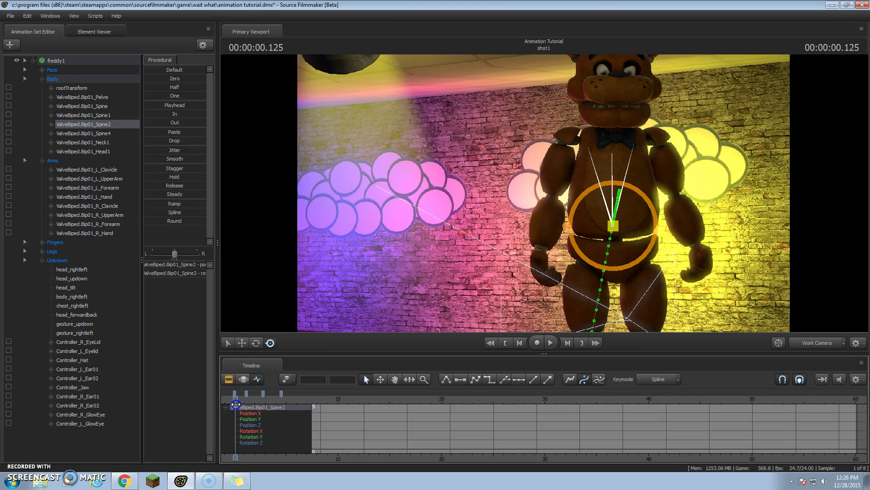
left_click(549, 344)
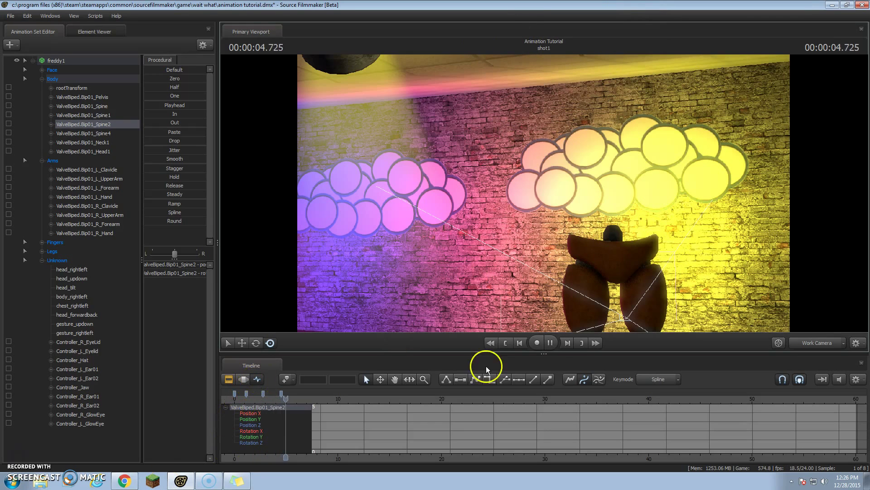
left_click(552, 346)
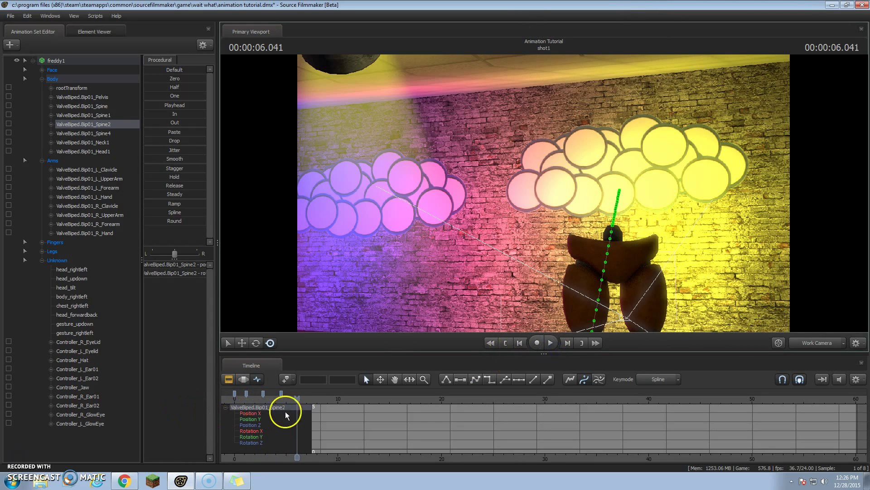
left_click_drag(299, 398, 294, 401)
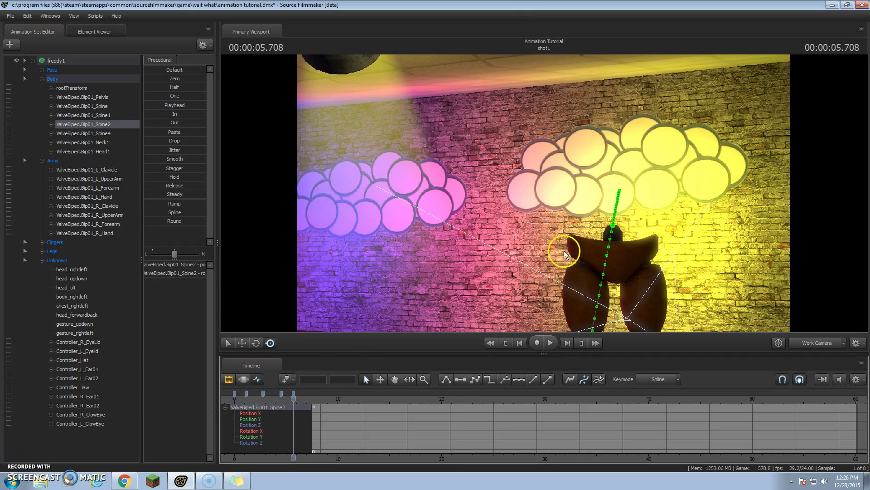
key("ctrl")
left_click(623, 261)
left_click_drag(618, 262, 544, 194)
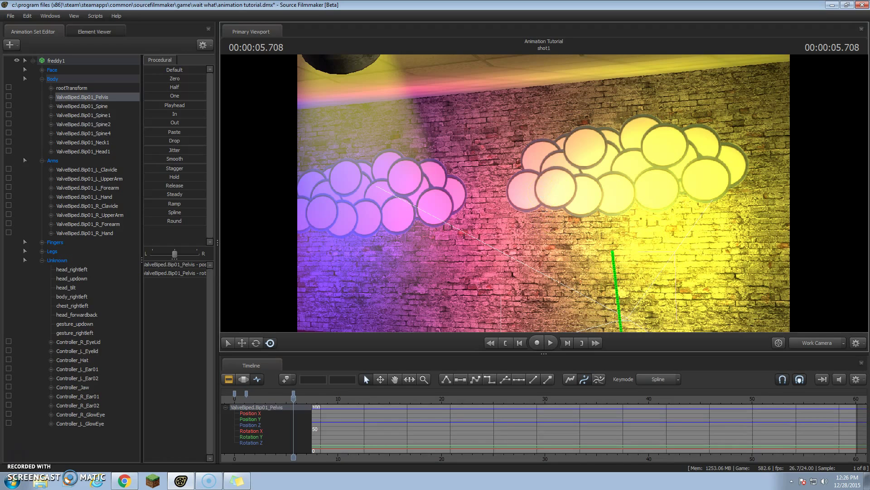
Rewind and play the animation to 6.375 seconds to check the sinking motion.
left_click_drag(294, 398, 237, 399)
left_click(551, 343)
left_click(529, 304)
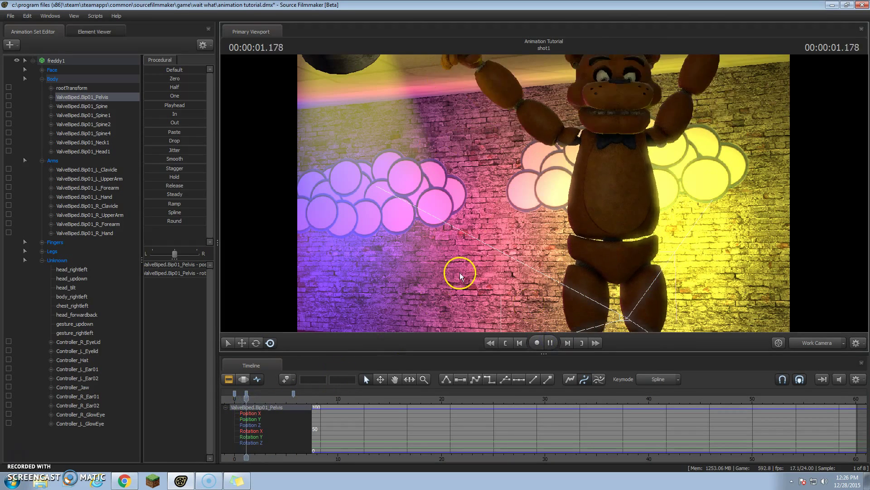
left_click(553, 344)
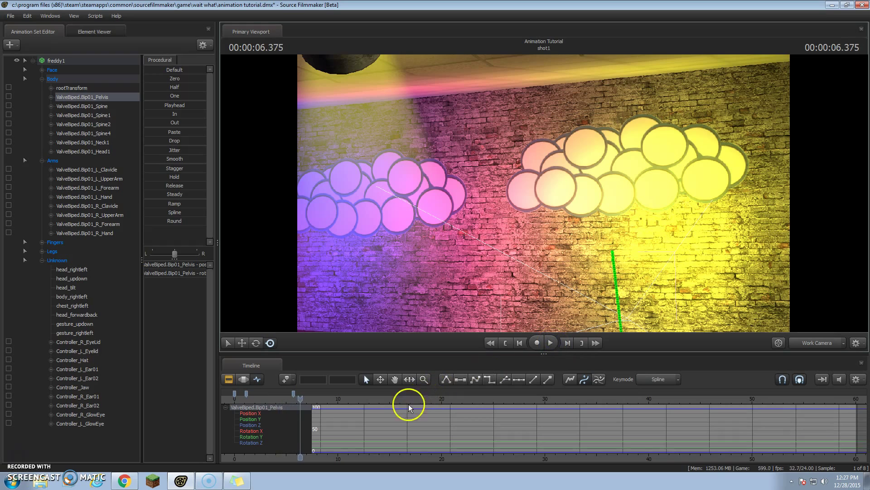
left_click_drag(293, 396, 279, 397)
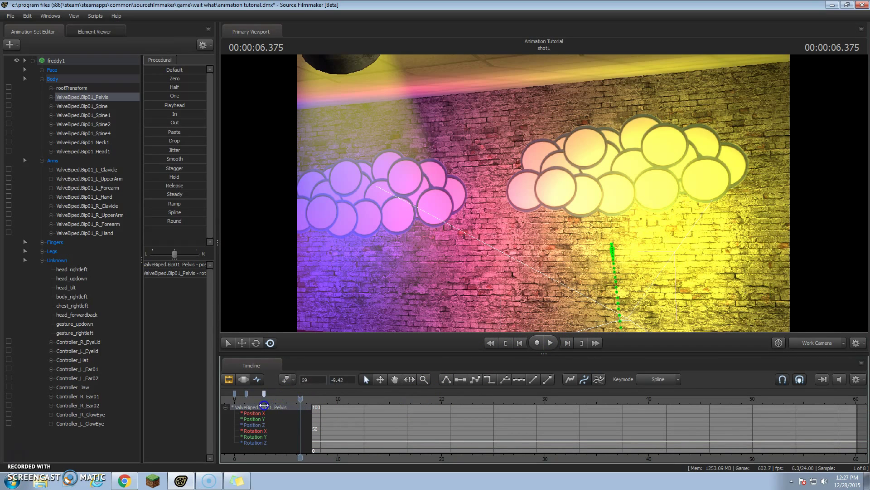
Enlarge the sticky note and start a sign-off asking viewers to request help in comments.
left_click(235, 480)
left_click_drag(333, 118, 86, 128)
left_click_drag(177, 85, 45, 111)
key("BackSpace")
type("Then there u go if u need any help then tell me in the comments:D")
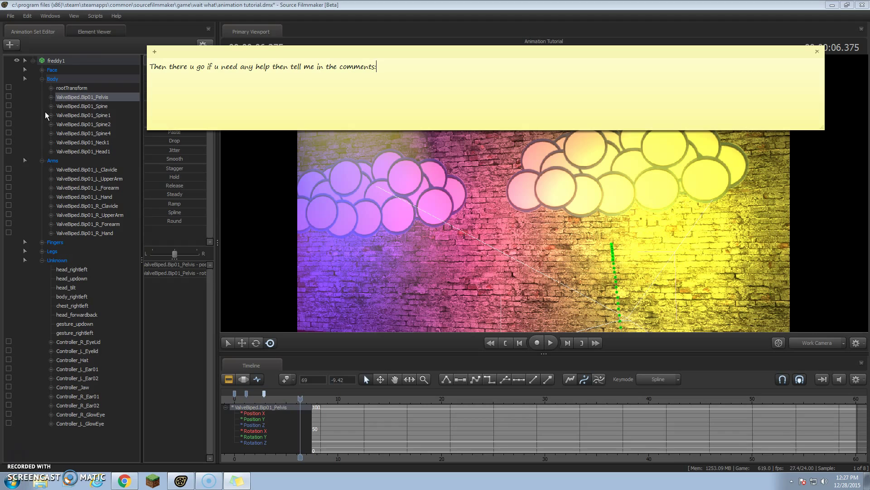
Delete the sticky note and rewind the playhead near the start.
left_click(818, 51)
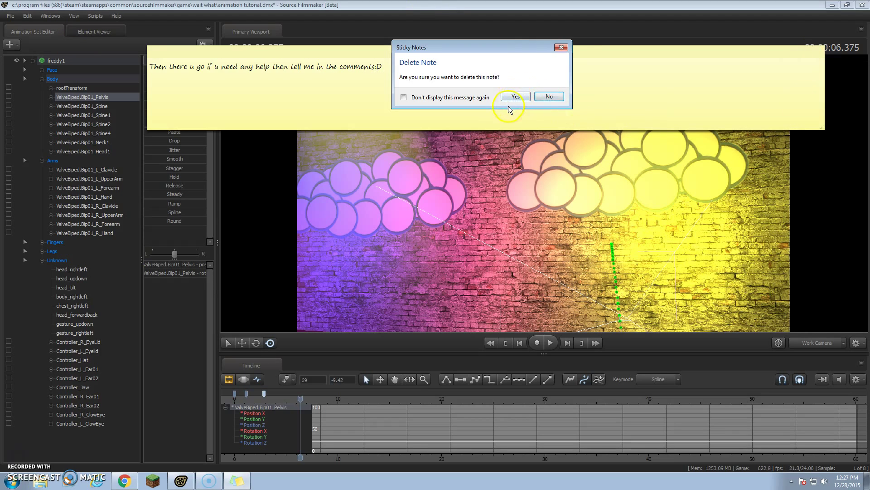
left_click(517, 97)
left_click_drag(301, 394, 234, 407)
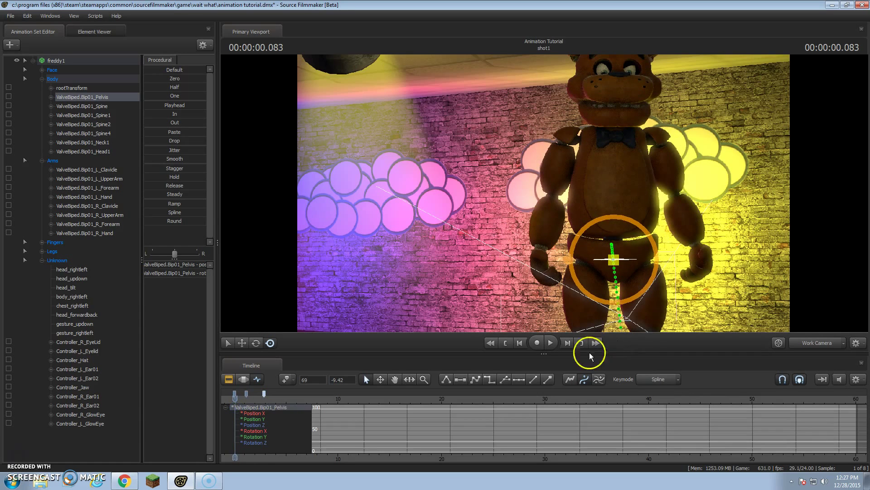
Play the animation to 4 seconds, then type 'GOODBYE EVERYBODY!' into Windows search.
key("space")
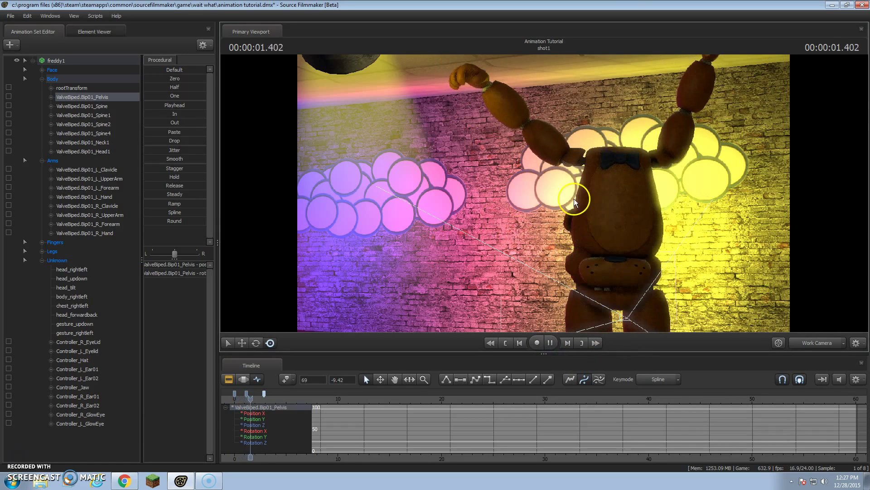
left_click(550, 343)
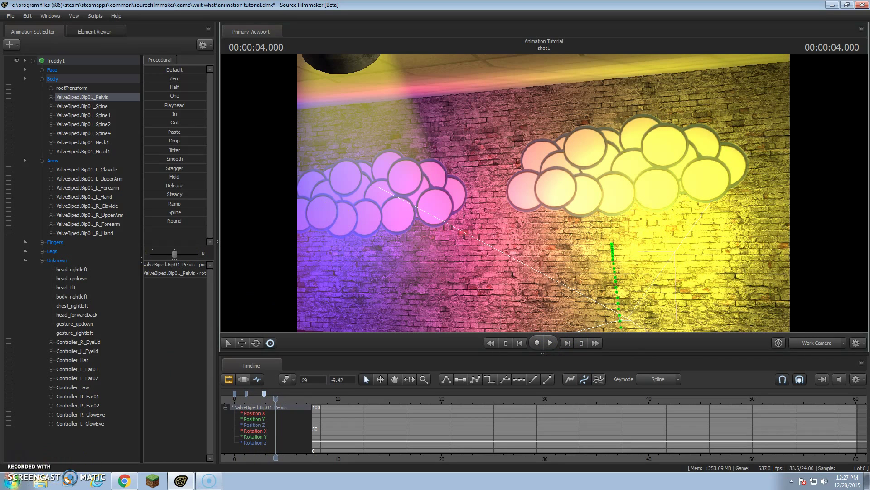
left_click(11, 481)
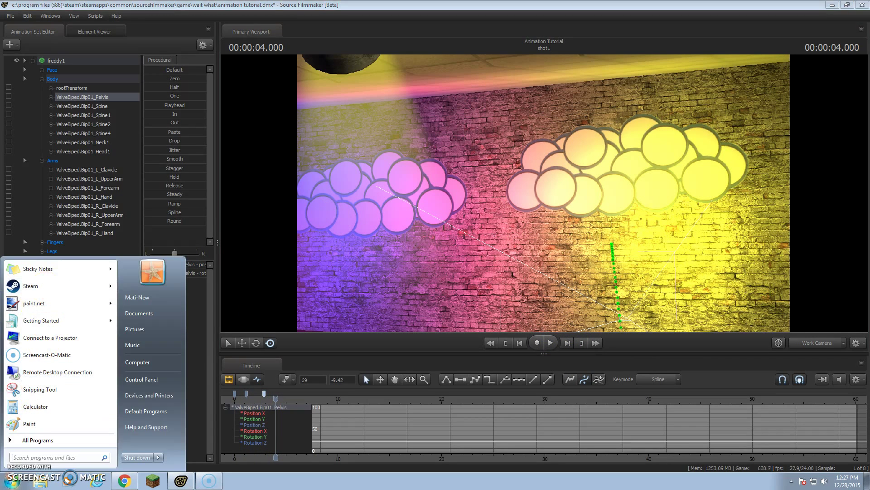
type("GOOD")
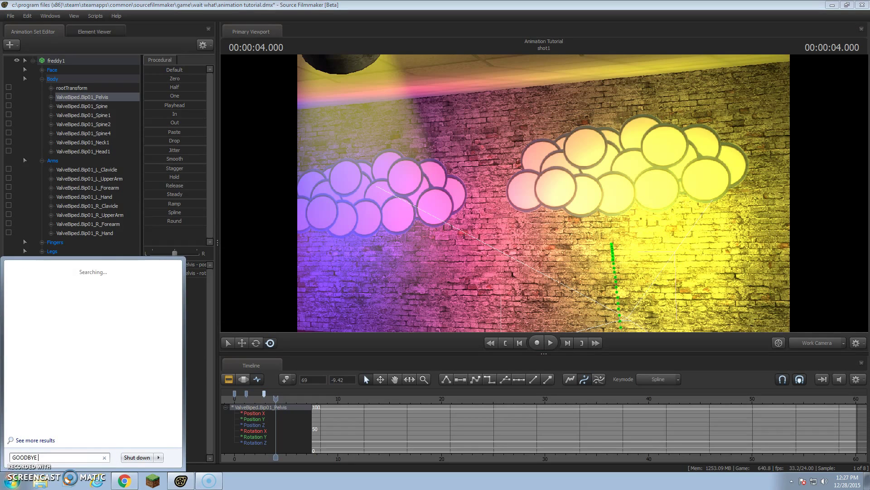
type("BYE EVERYBODY")
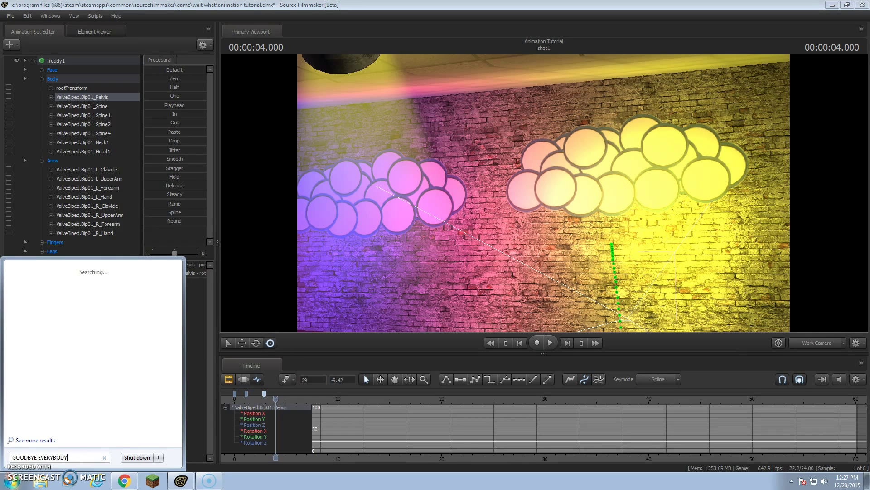